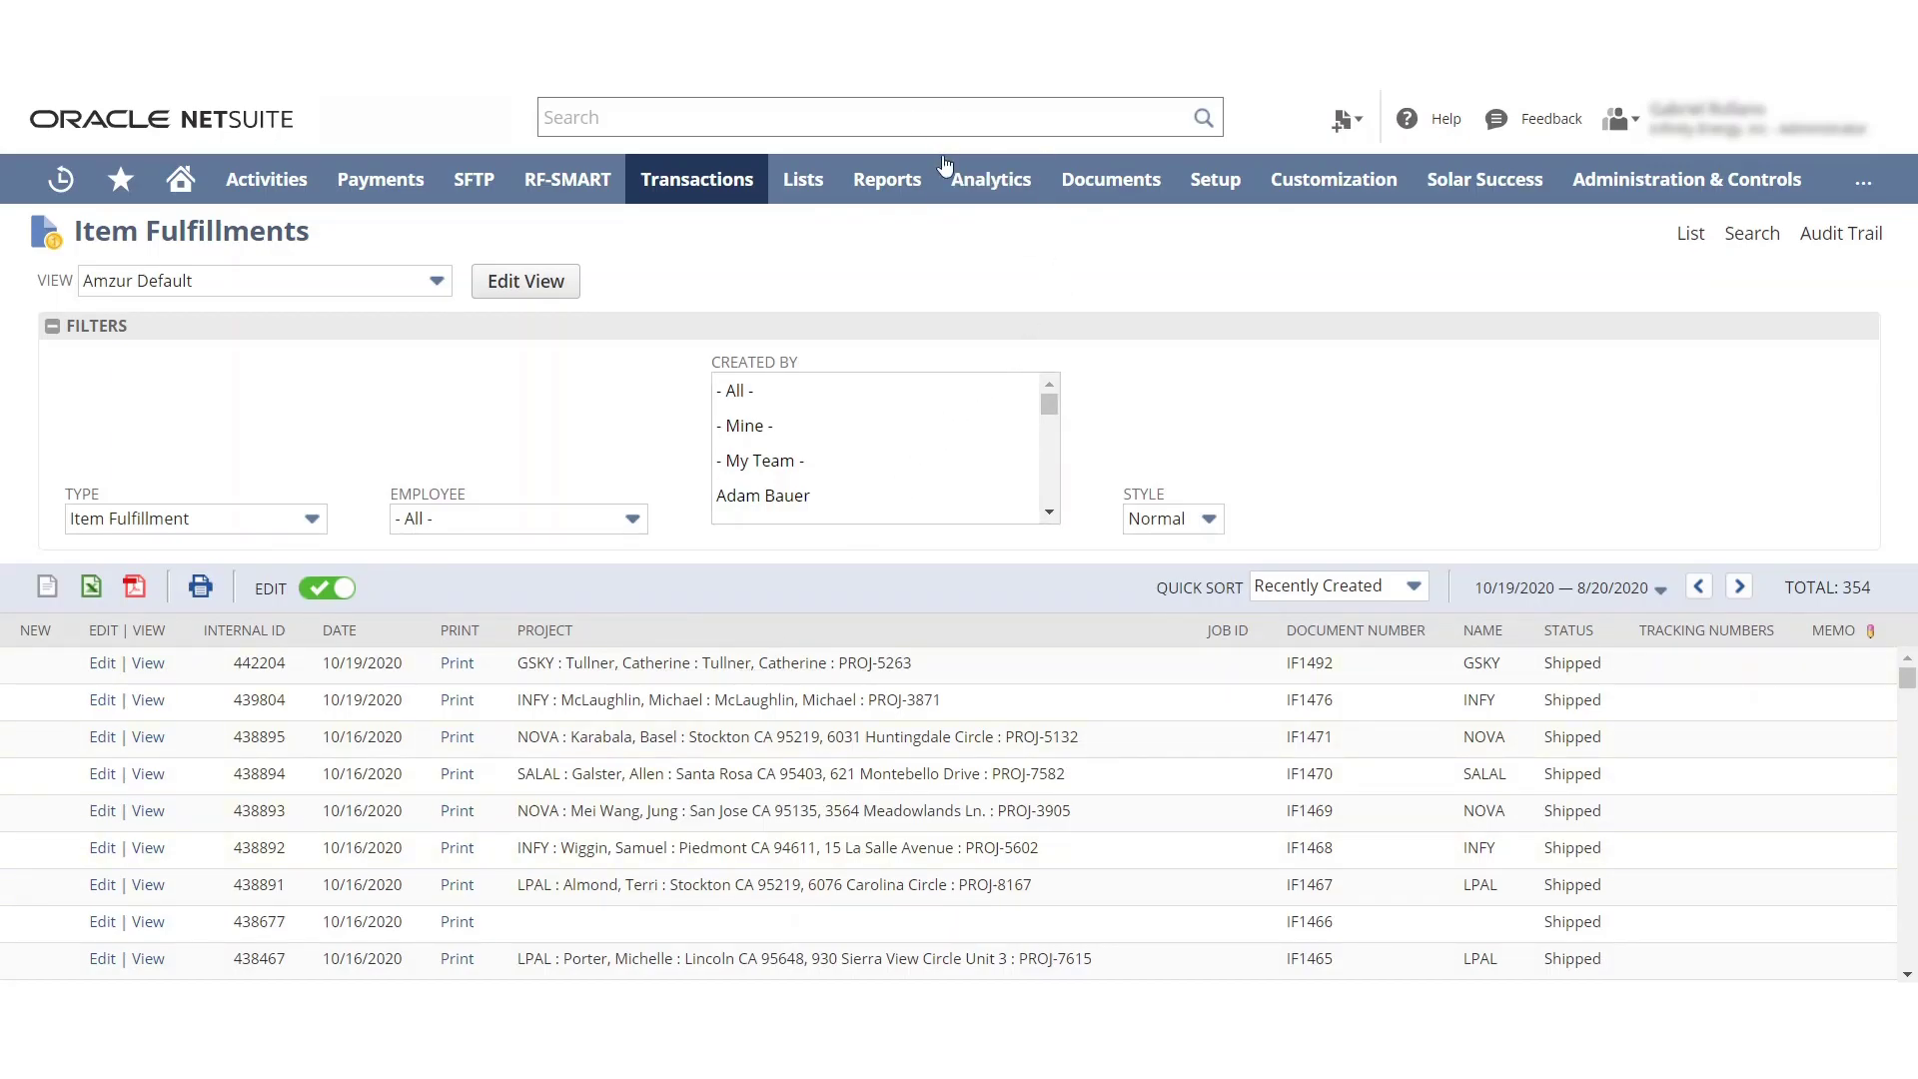
Open the first fulfillment's linked project and check its Homeowner Customer value and field help.
click(148, 663)
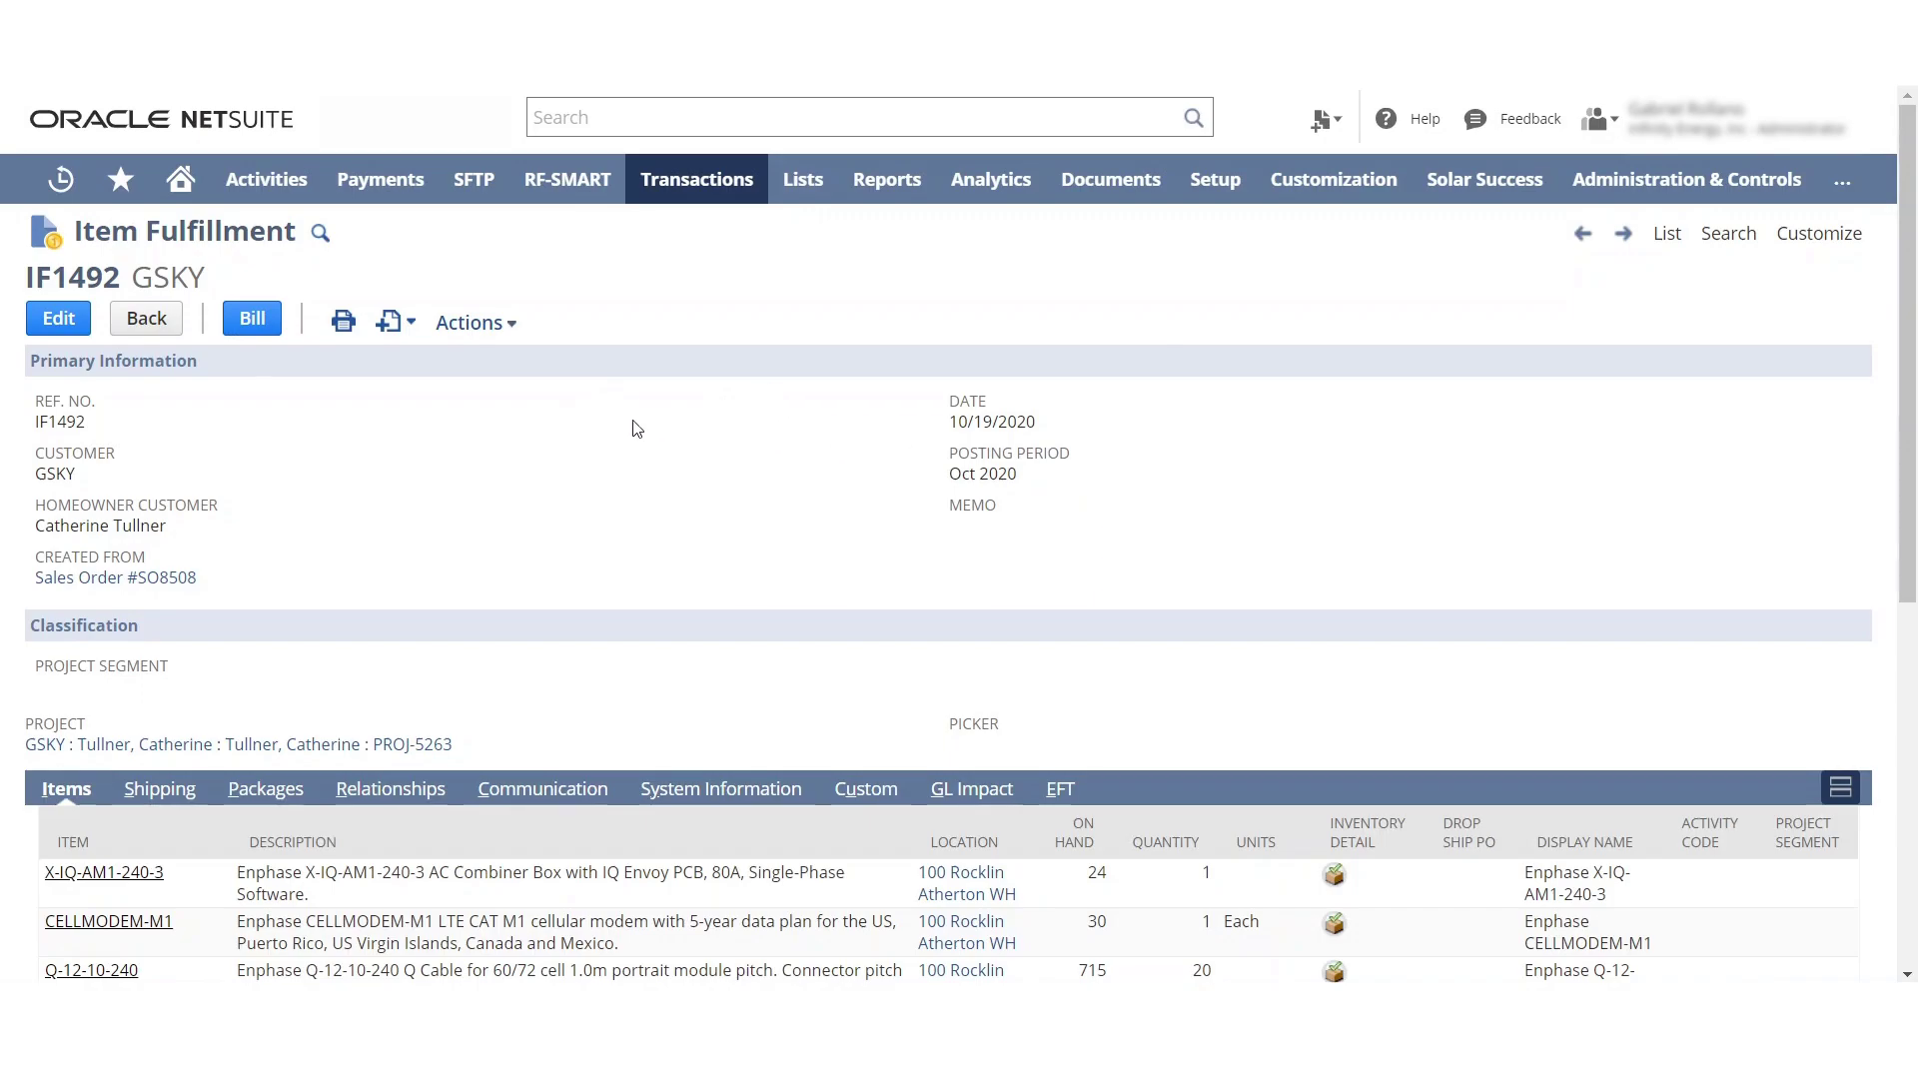
click(372, 746)
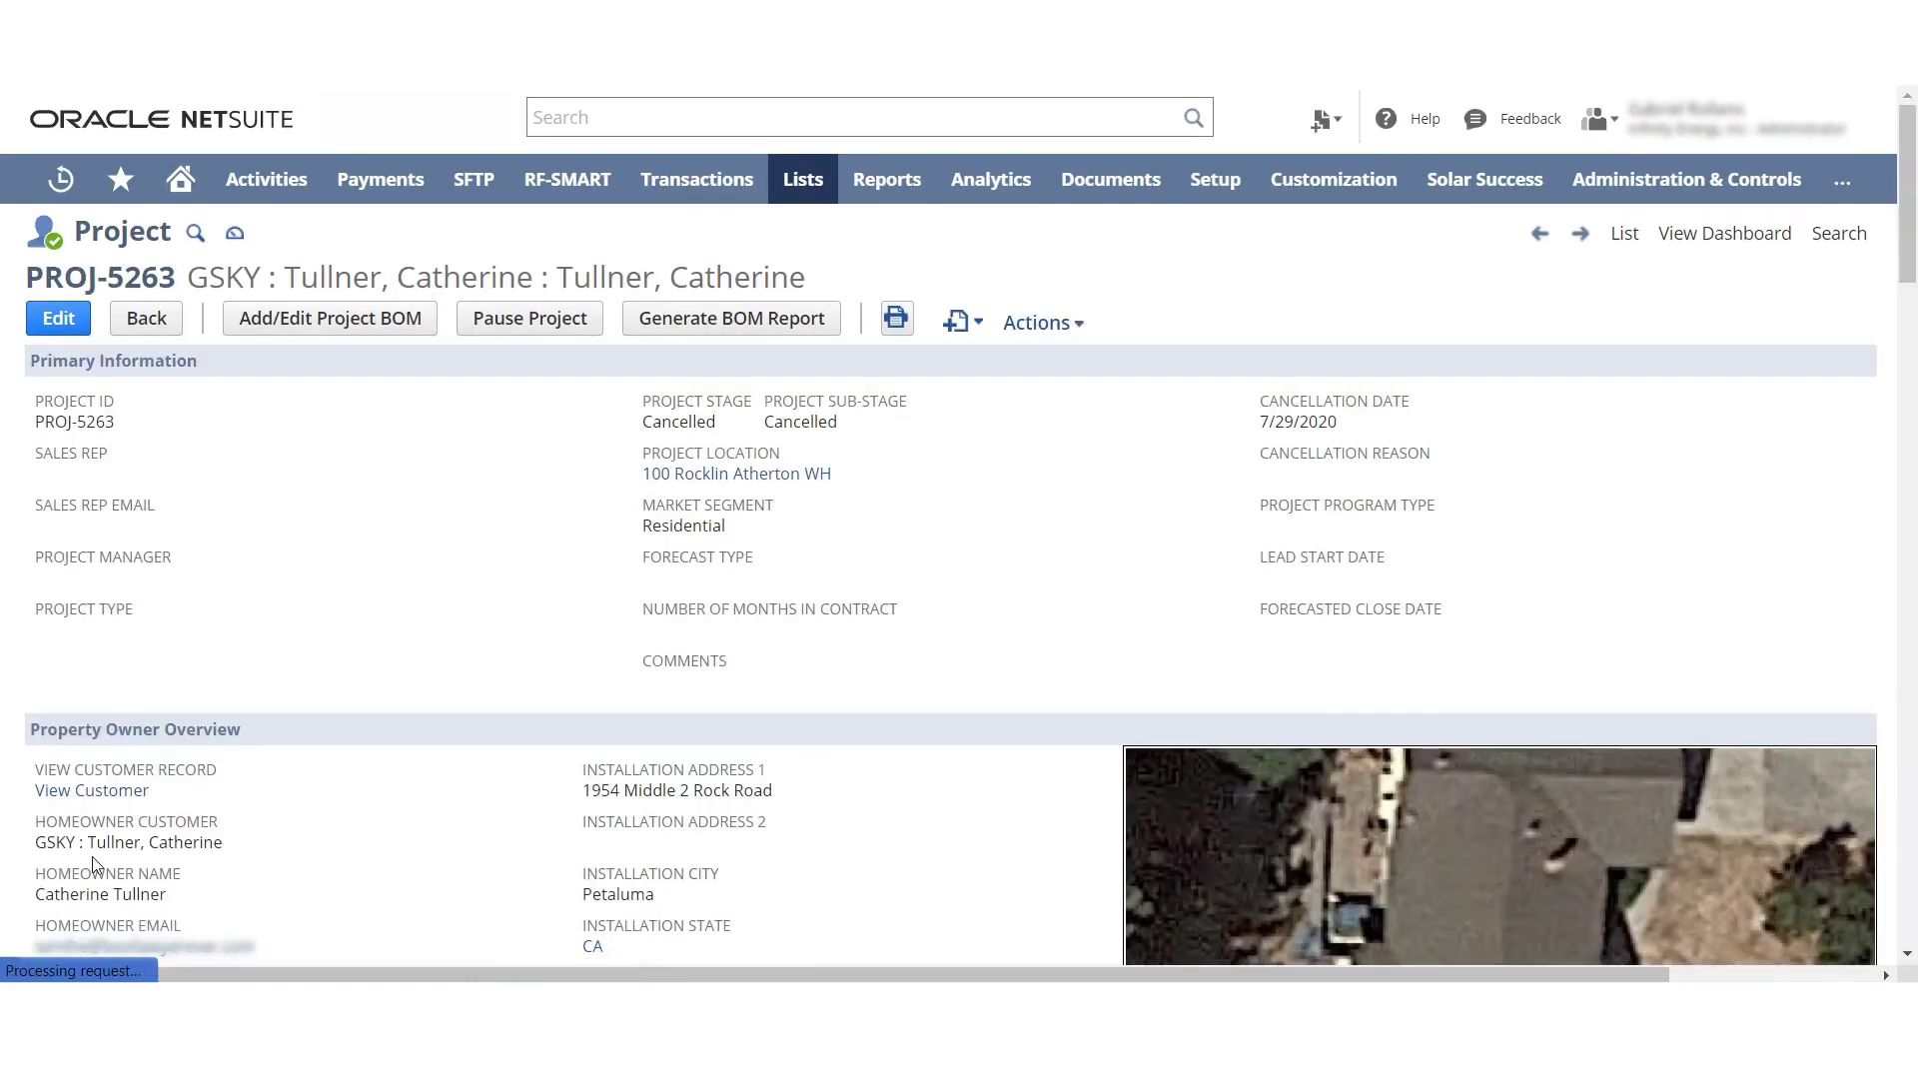
triple_click(115, 839)
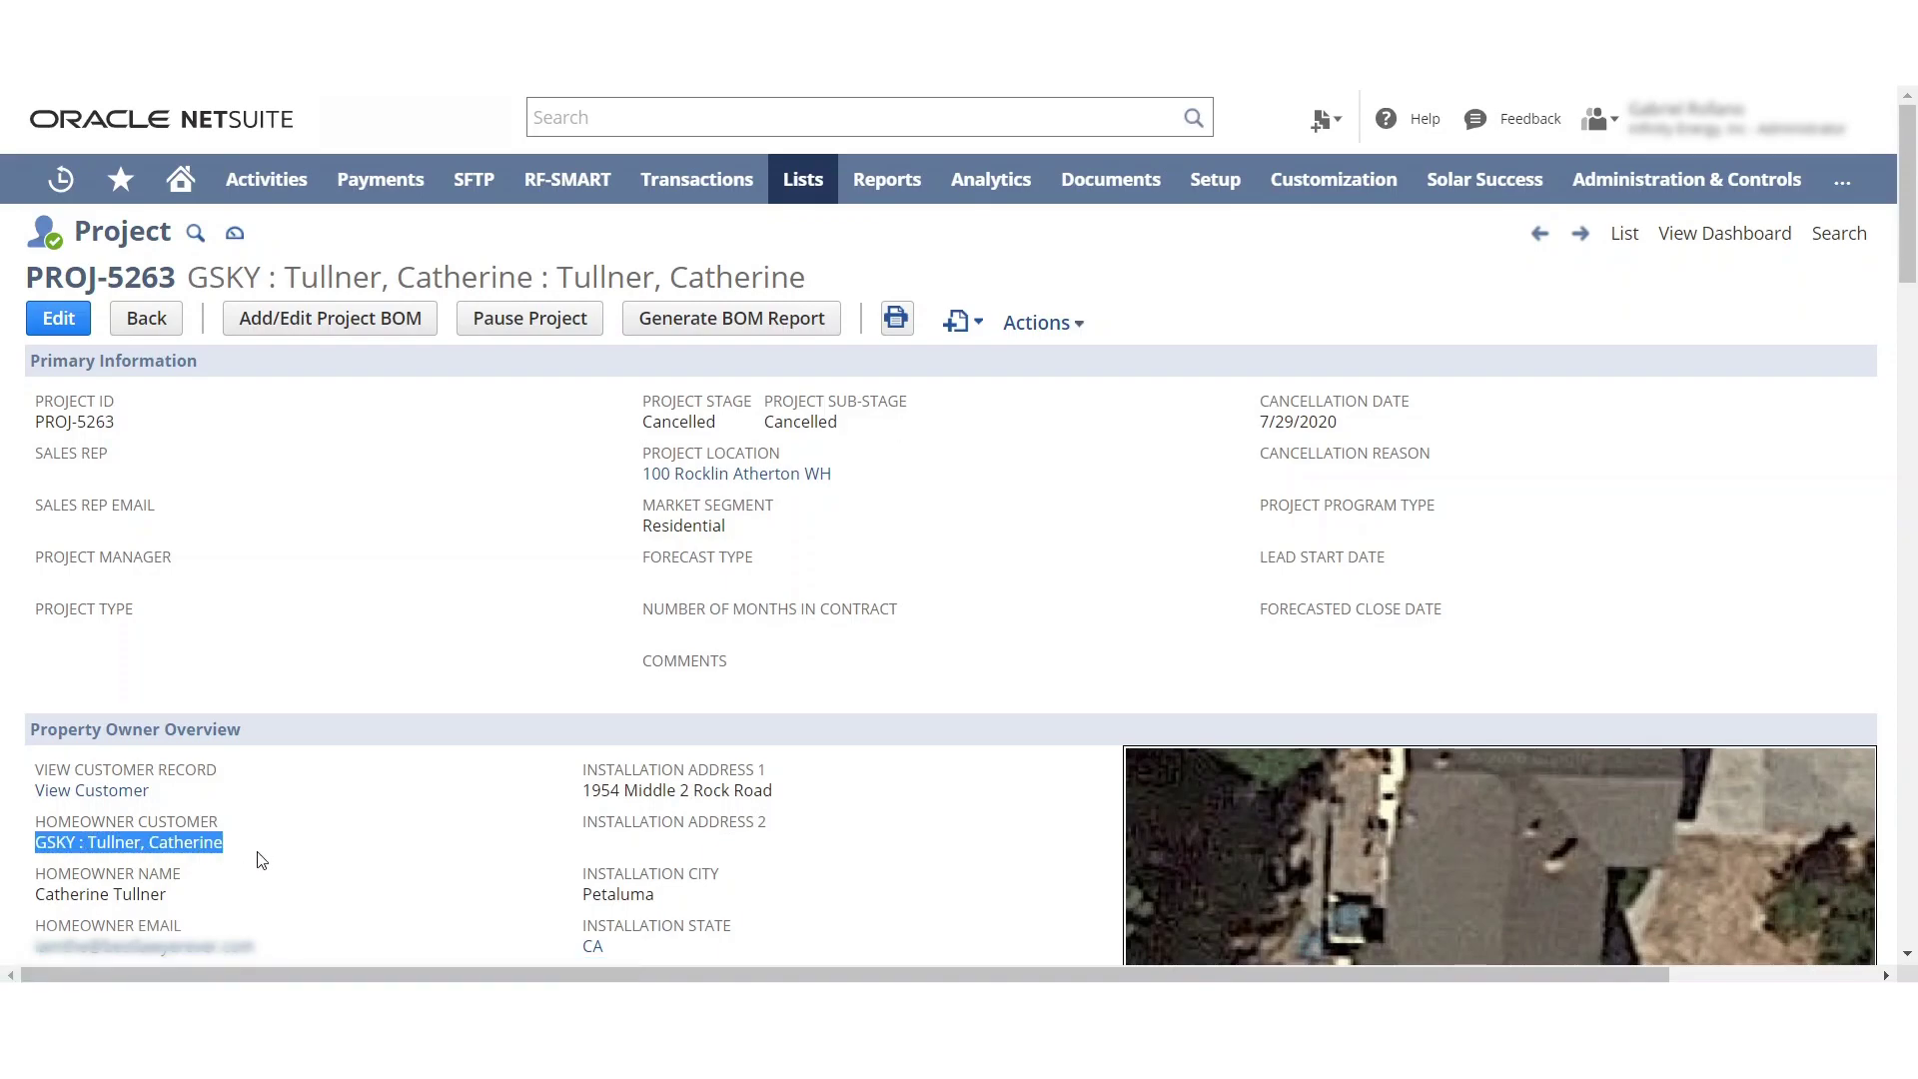
click(199, 828)
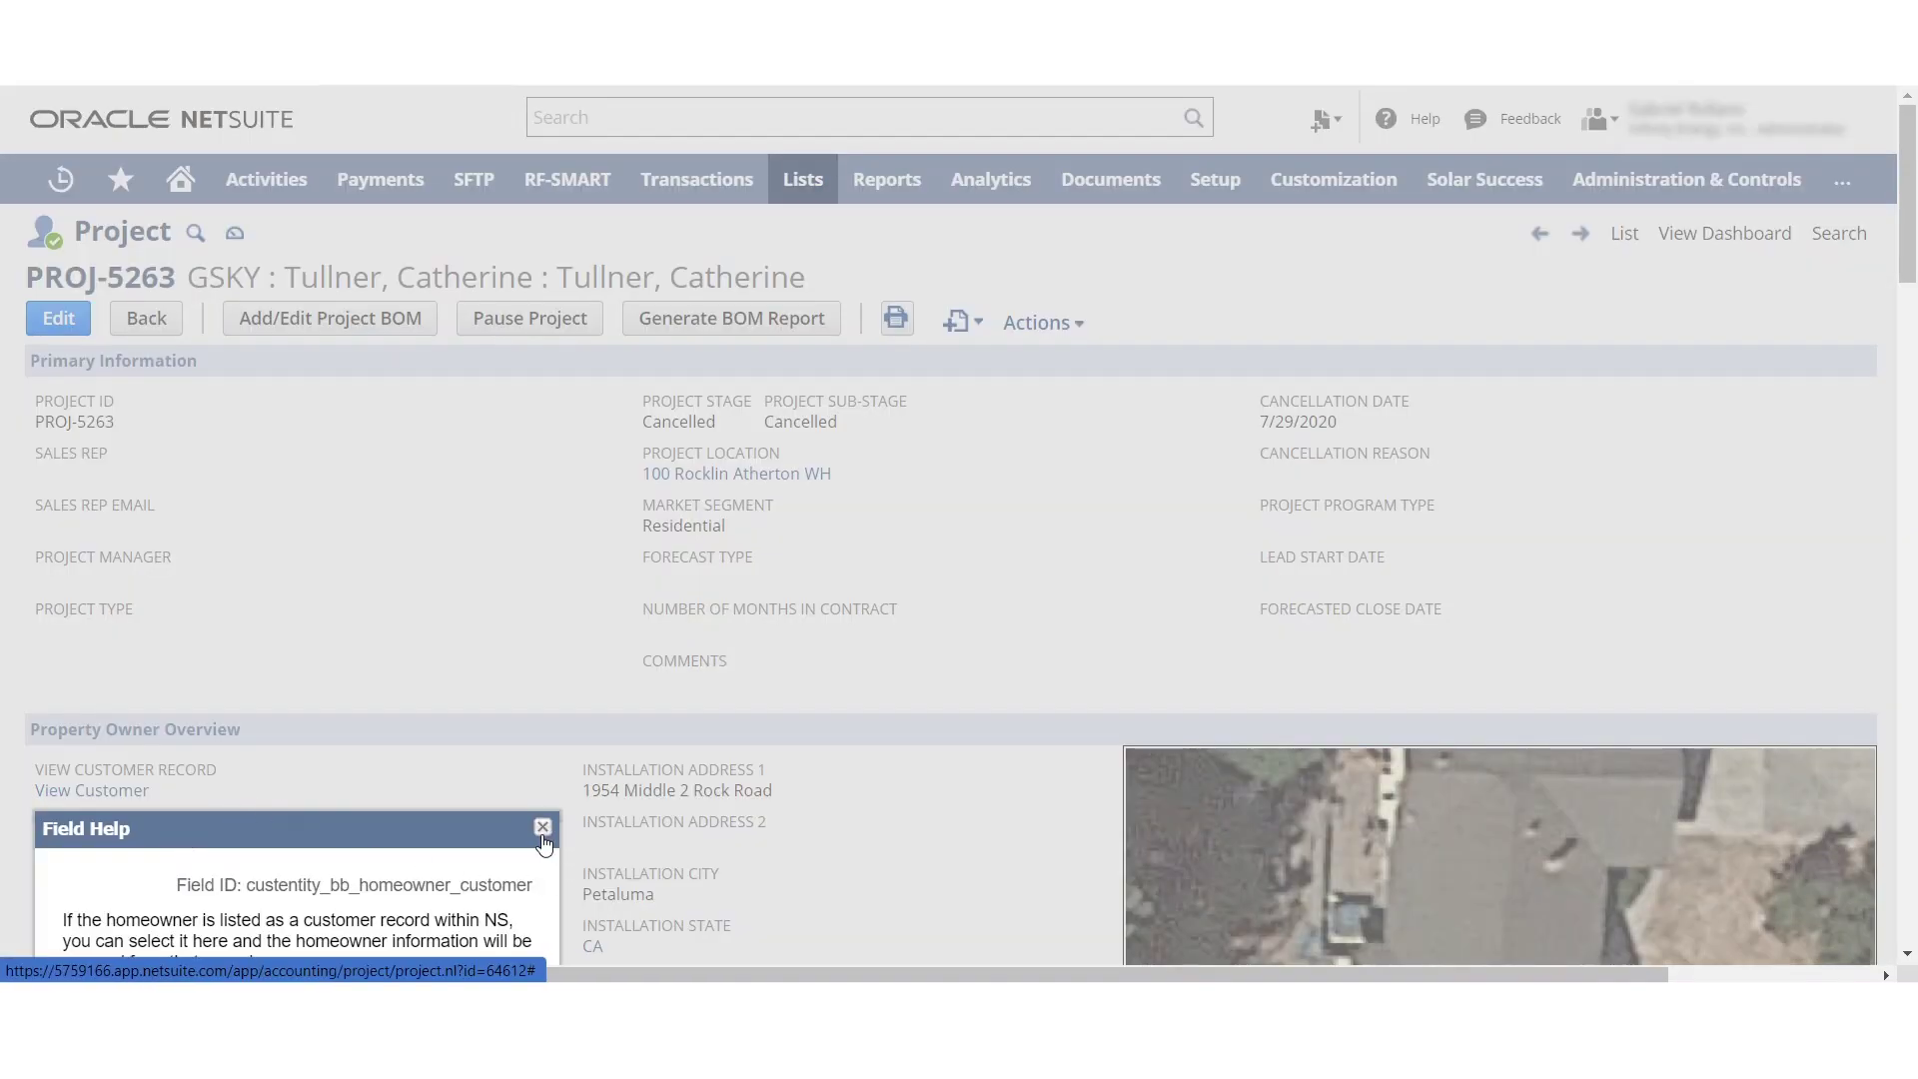
click(543, 827)
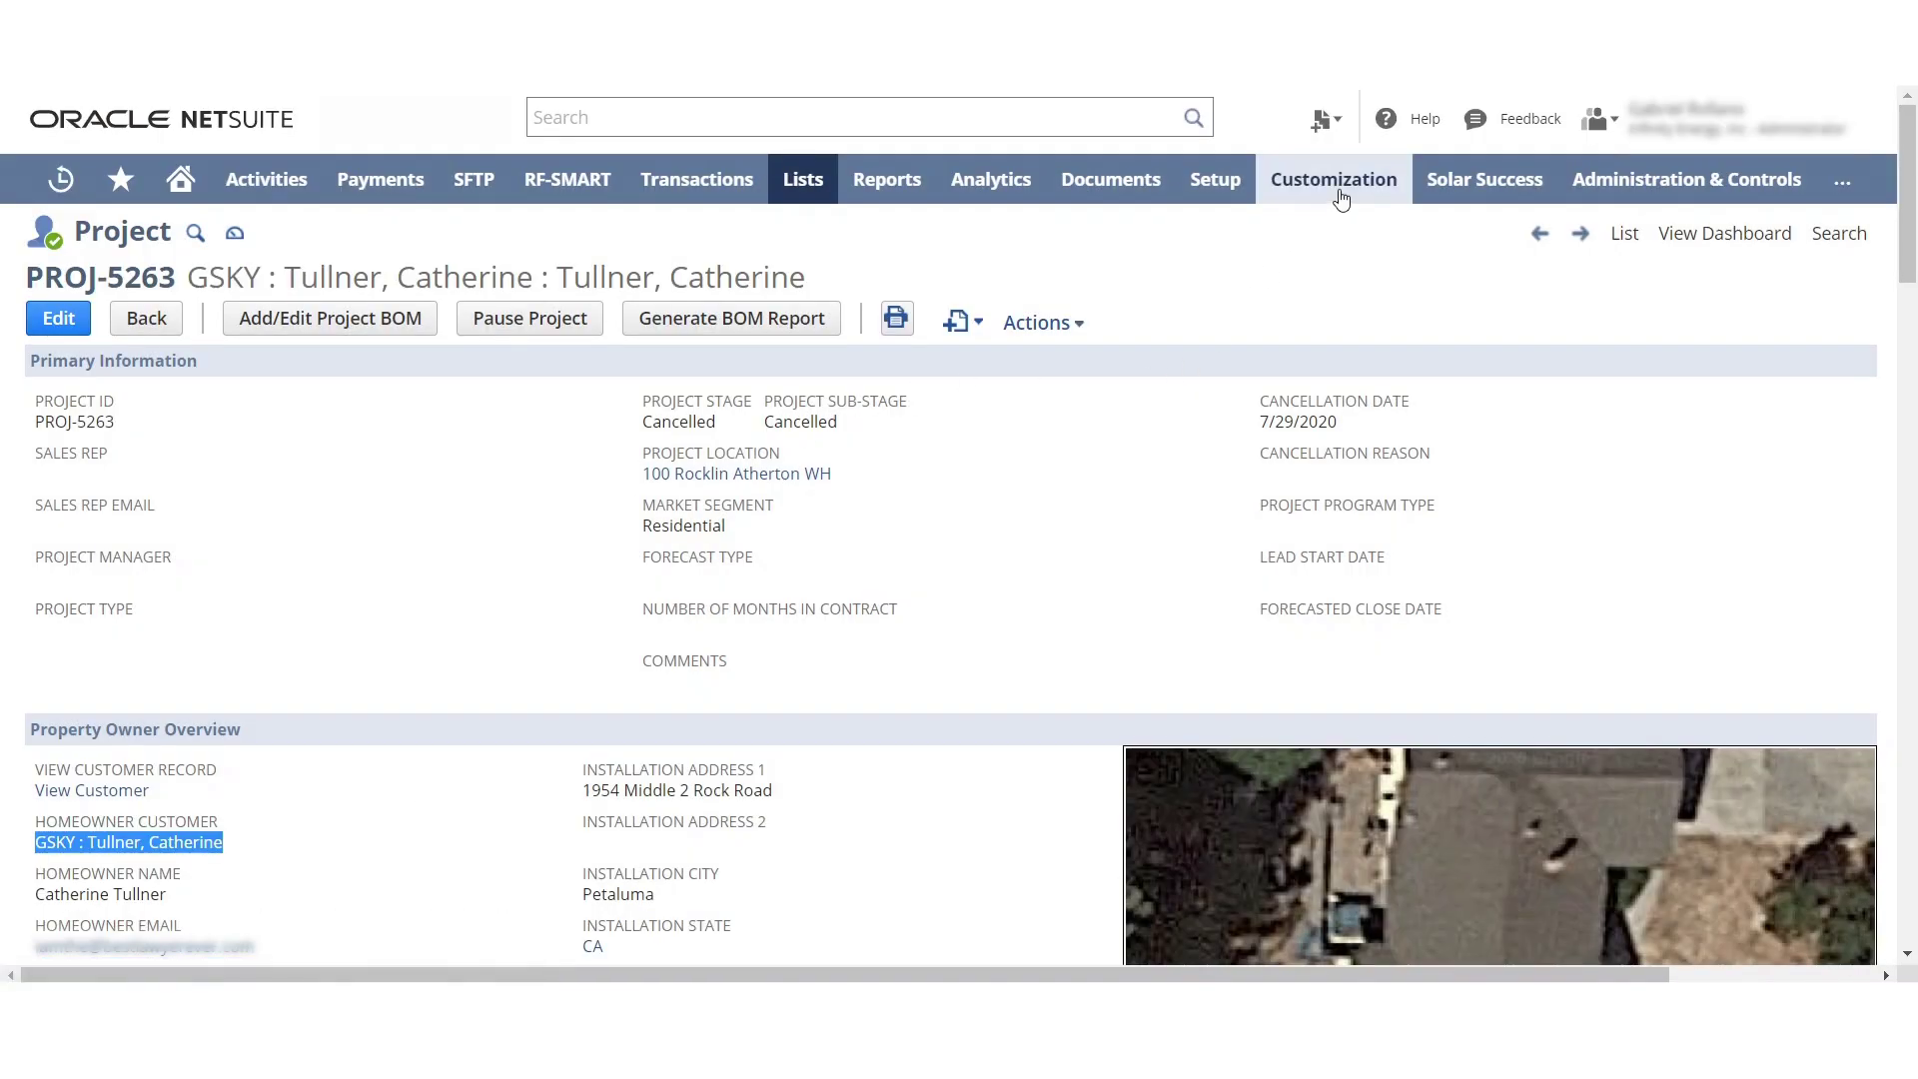
Go to Customization > Lists, Records, & Fields > Entity Fields.
mouse_move(1342, 197)
mouse_move(1409, 327)
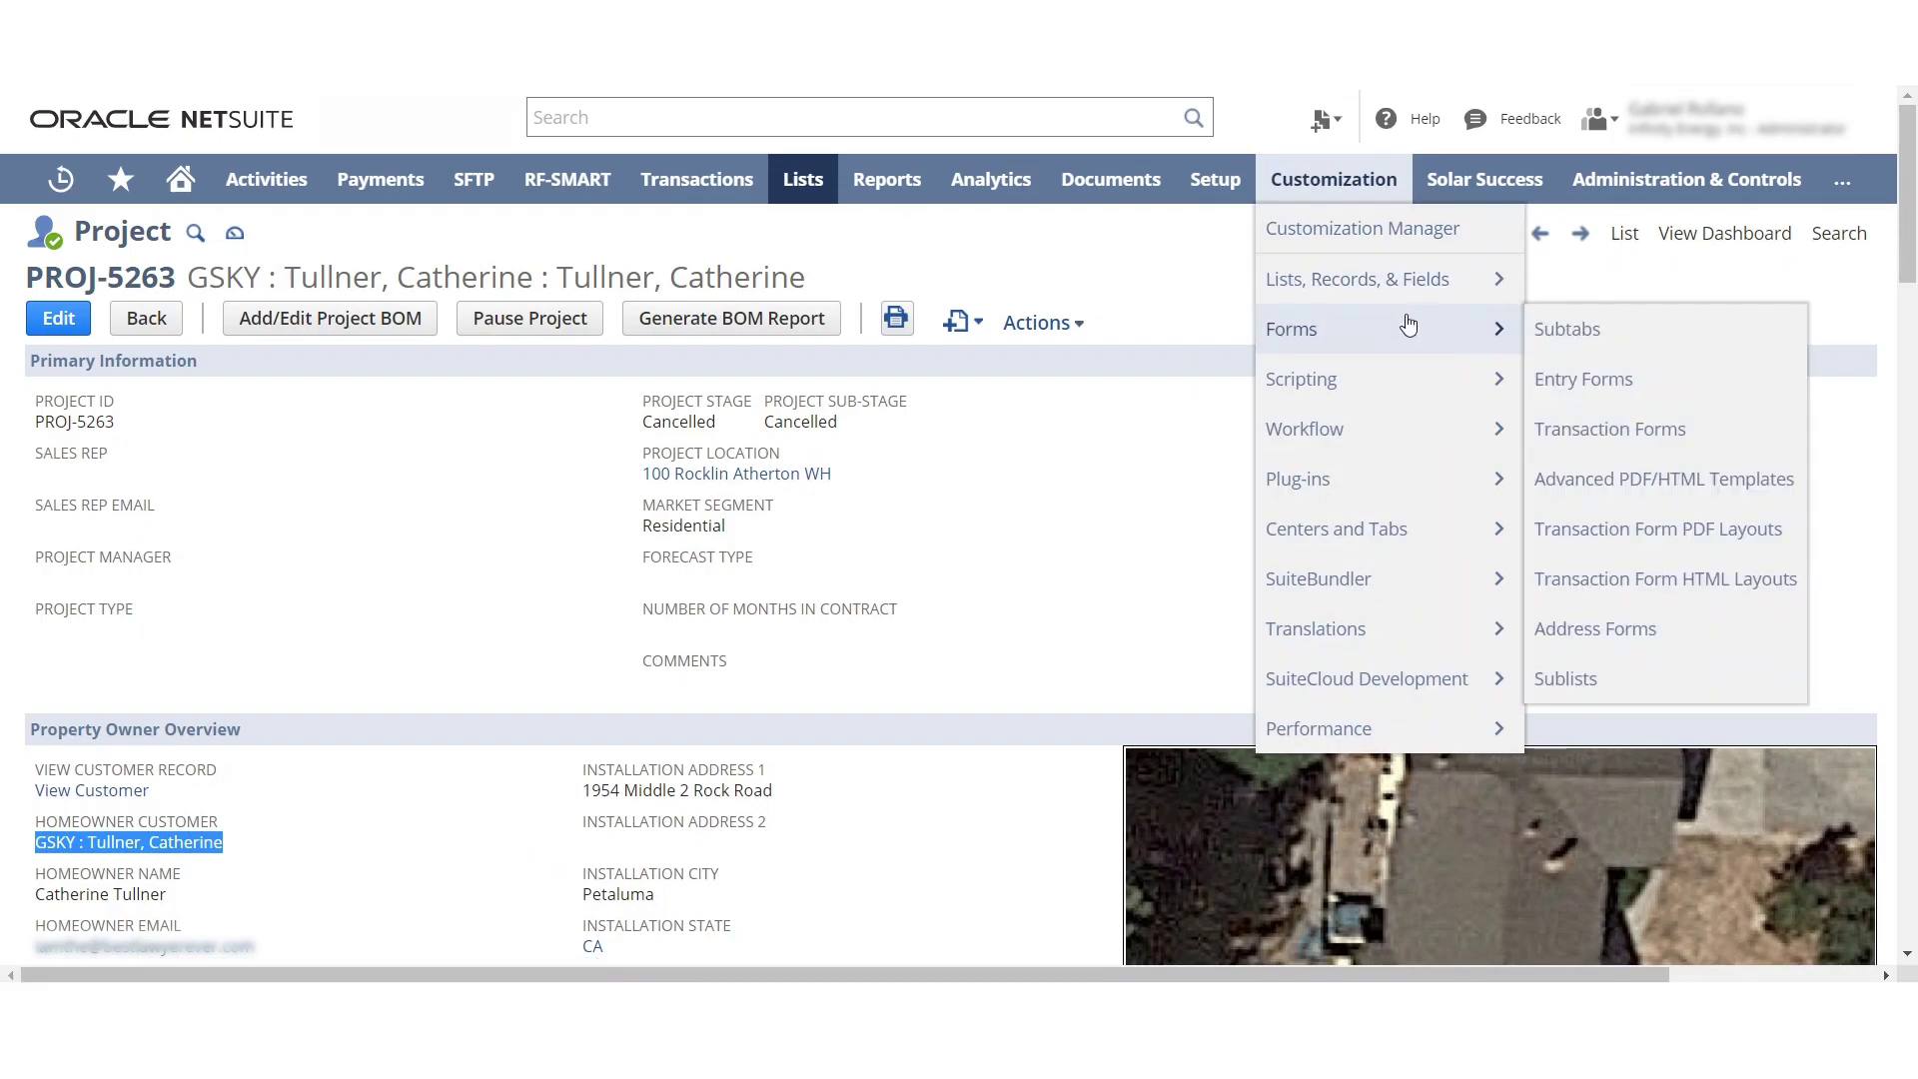
mouse_move(1415, 280)
mouse_move(1654, 435)
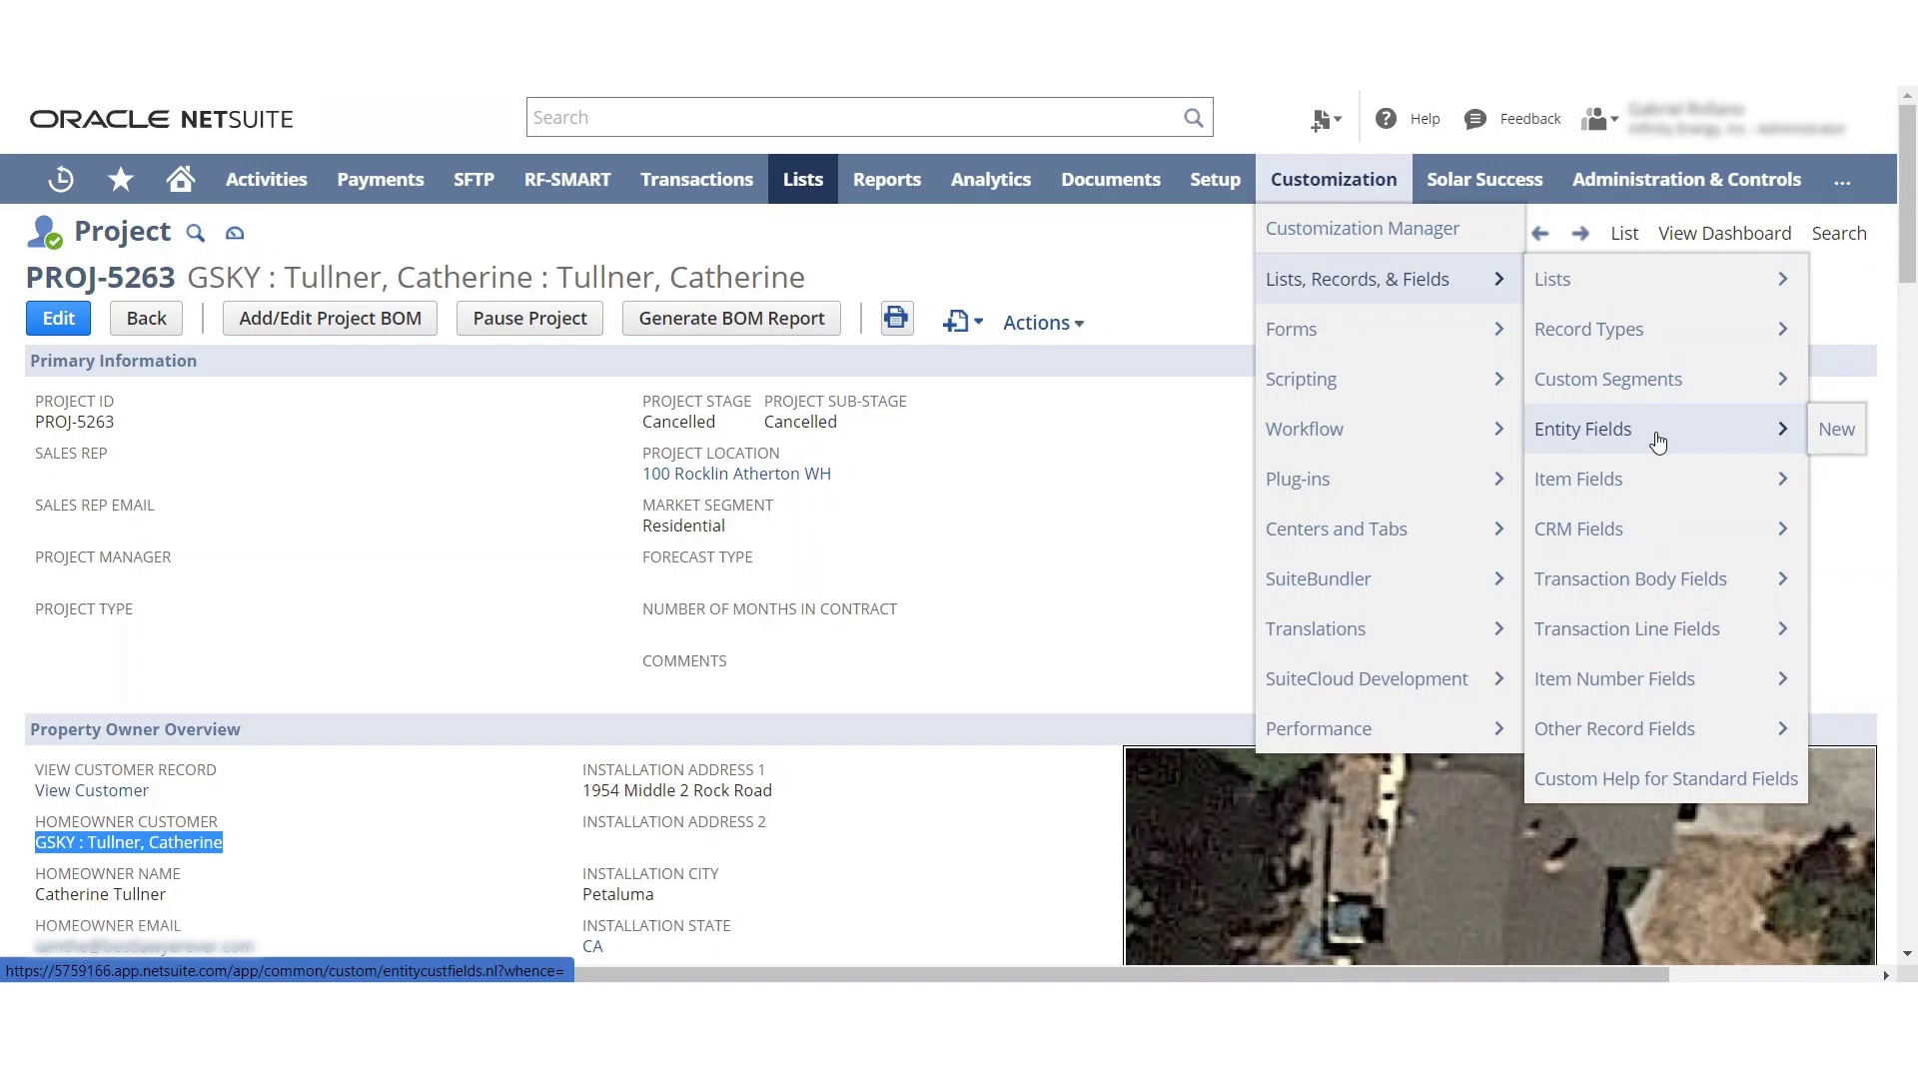
click(1589, 329)
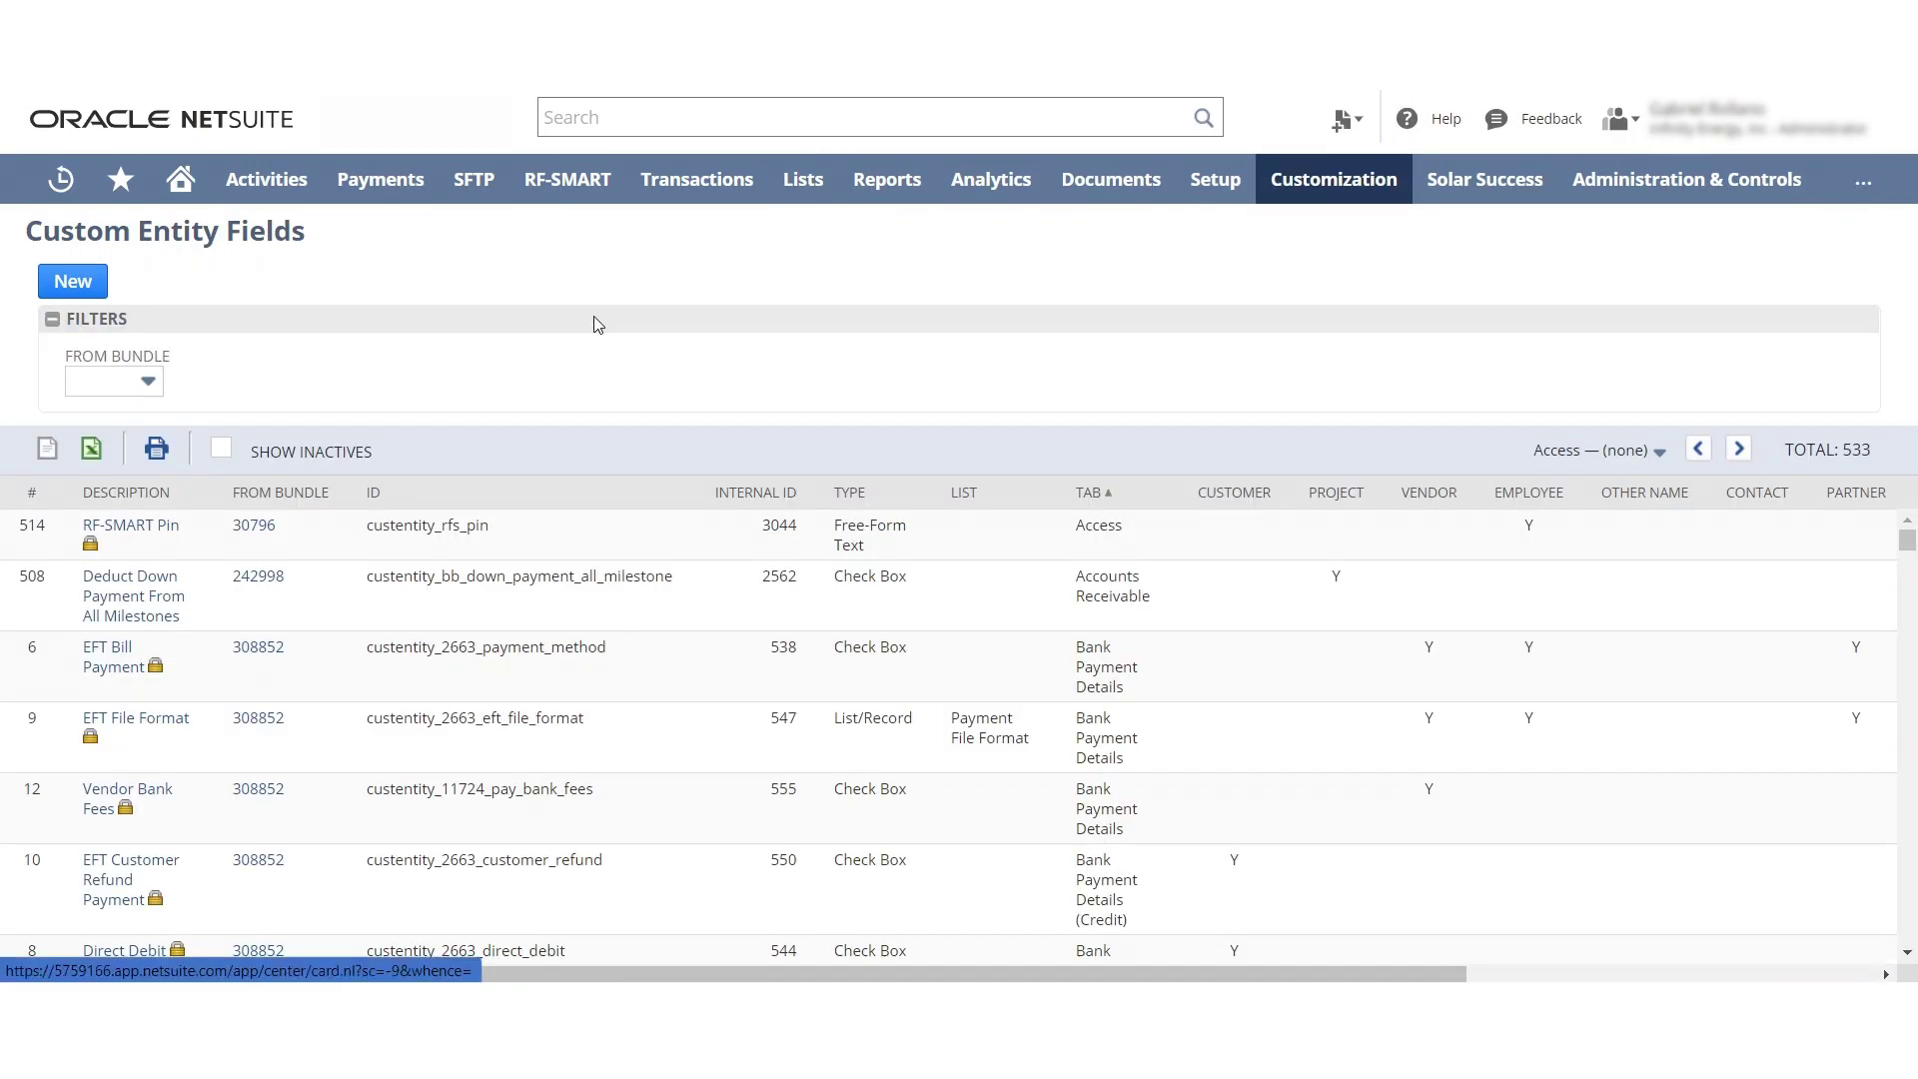
Check the Homeowner Customer Record field's Validation & Defaulting and Sourcing & Filtering subtabs.
scroll(230, 729, down, 6)
scroll(230, 724, down, 4)
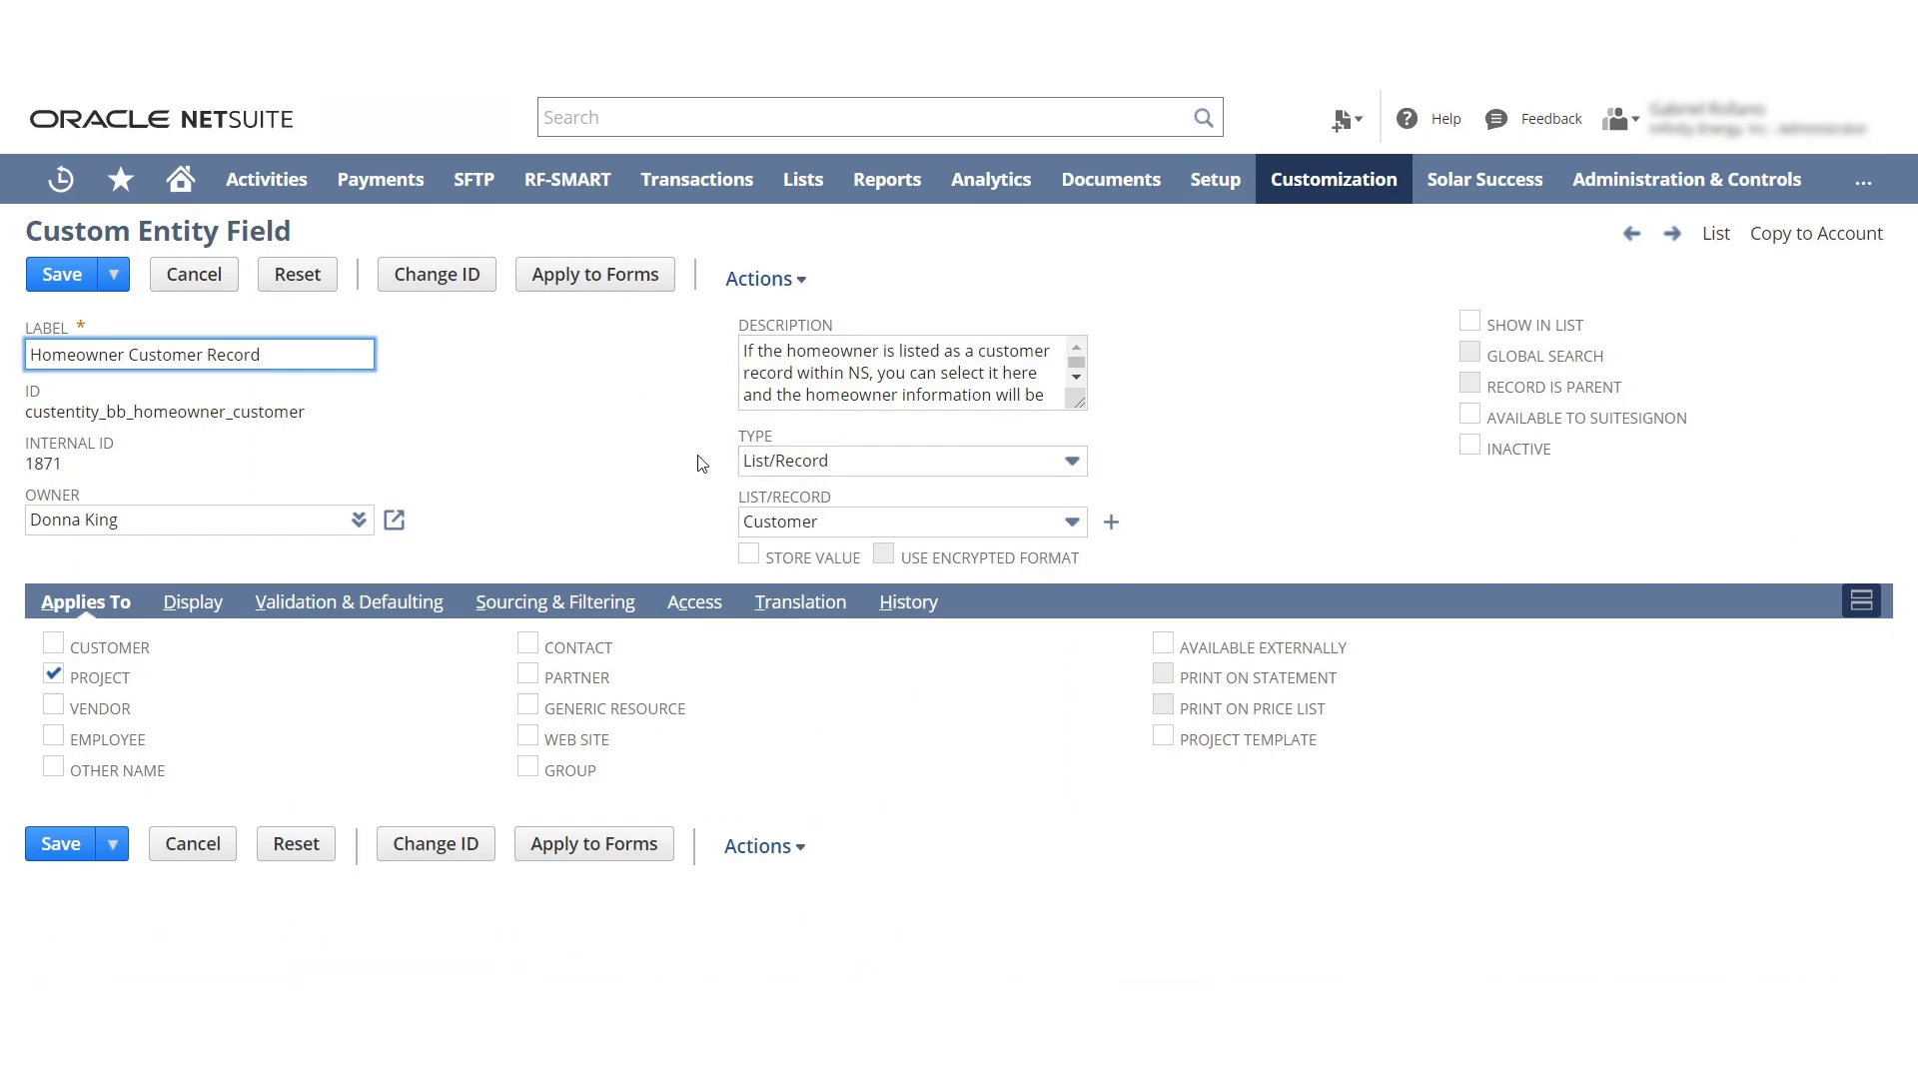
click(381, 604)
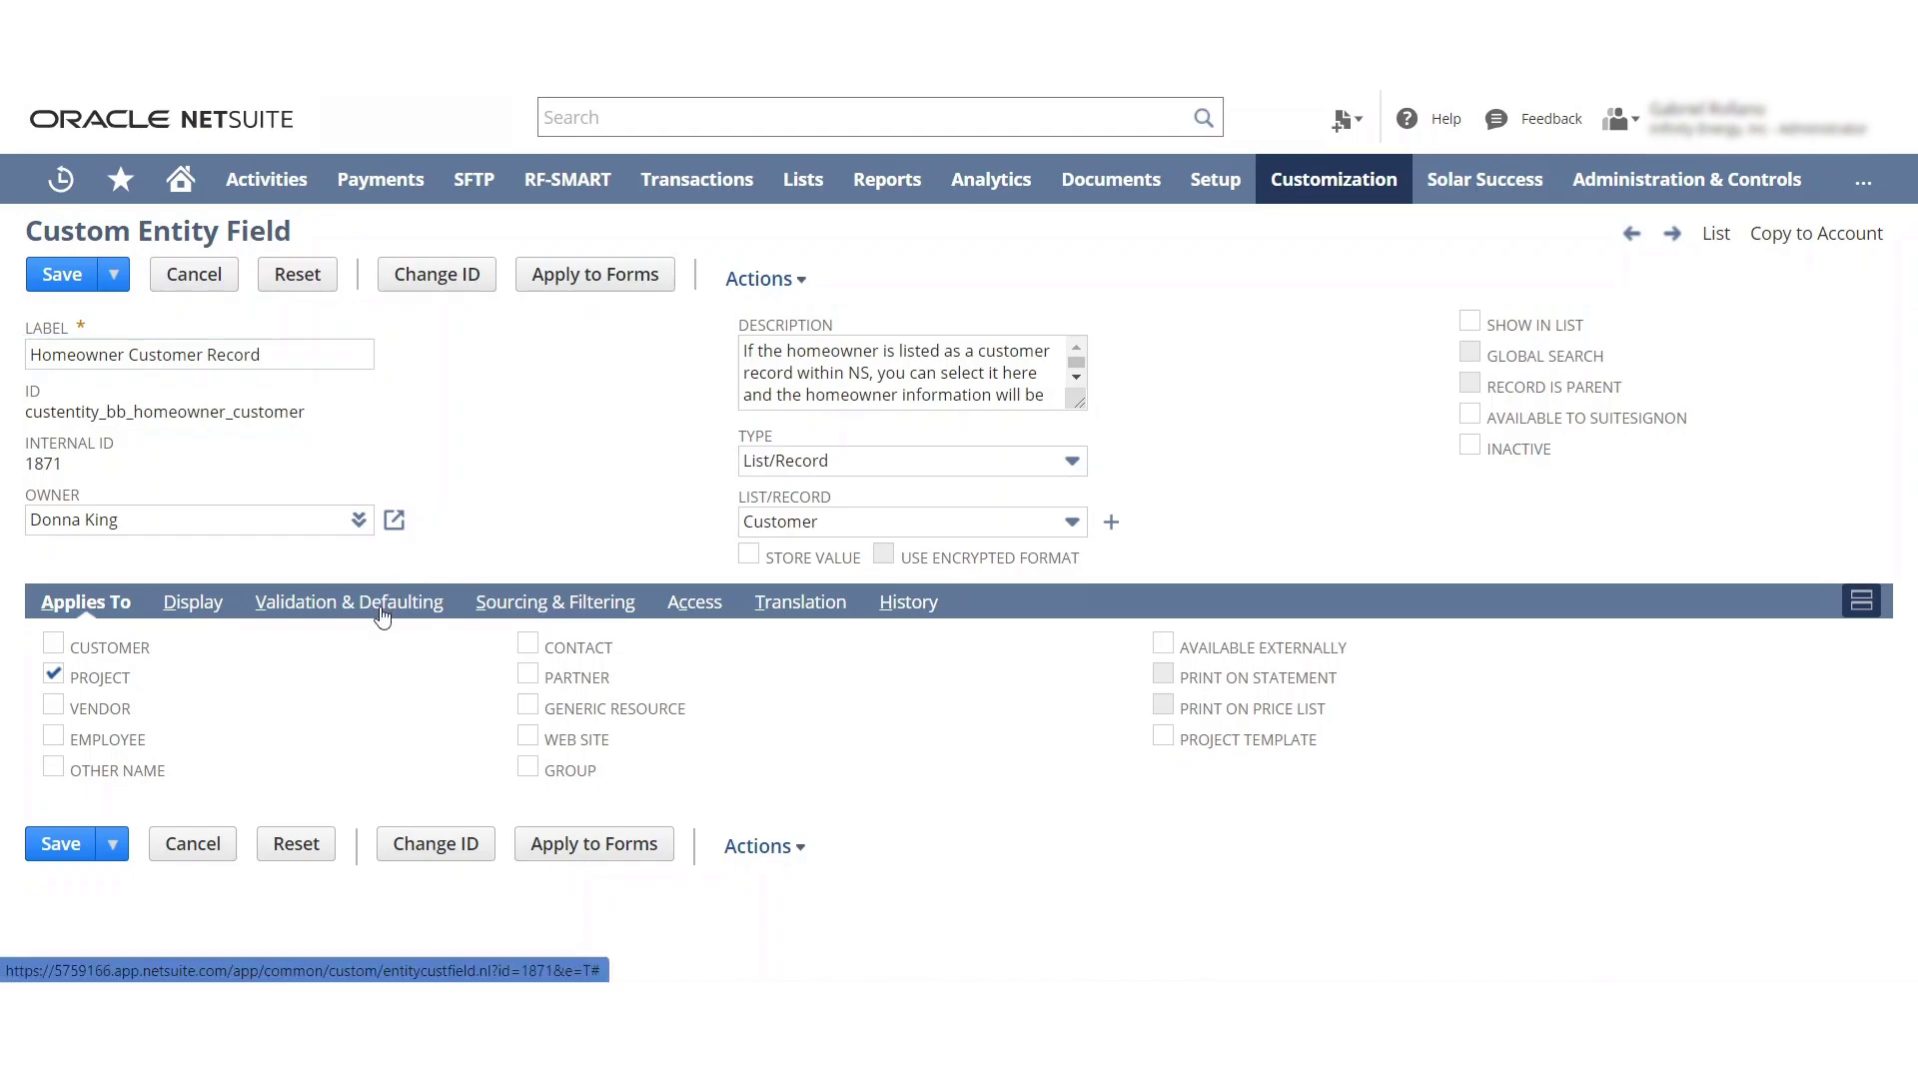
click(594, 604)
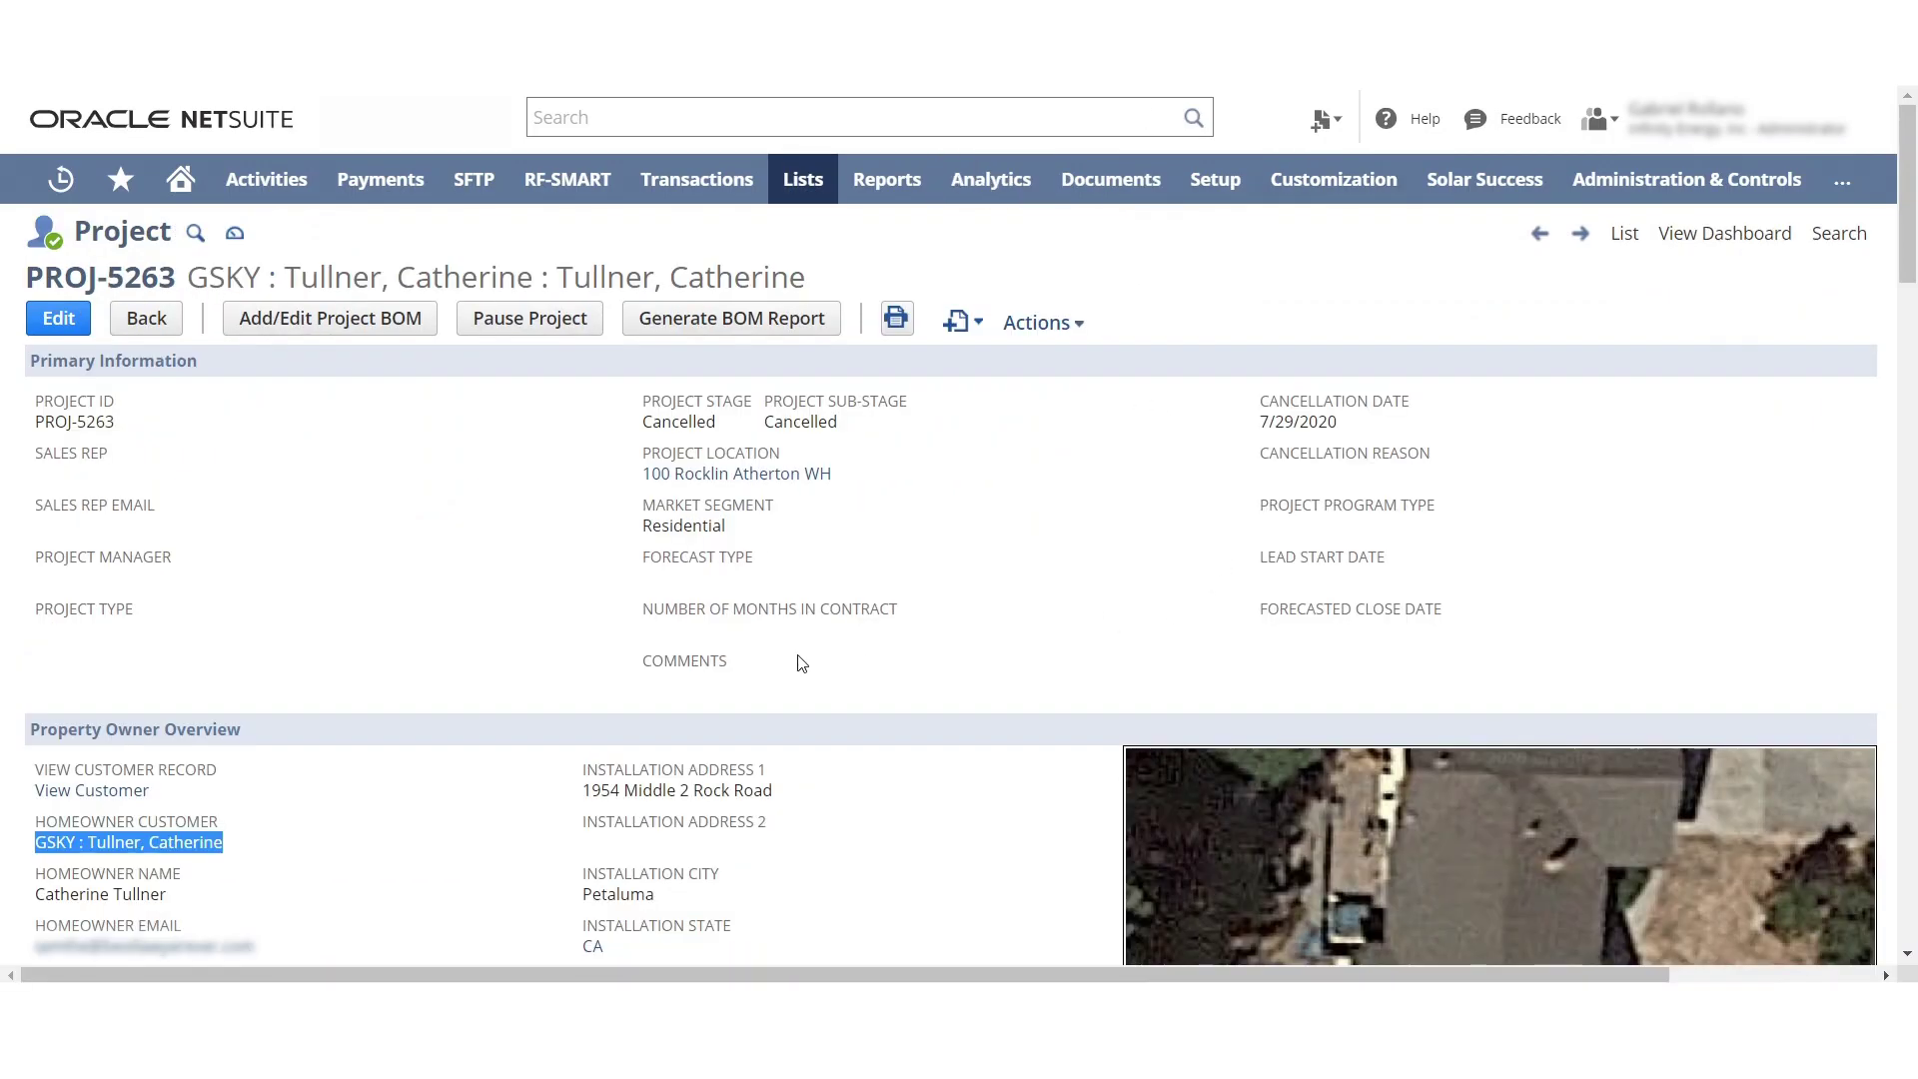
Highlight the project's homeowner details and the fulfillment's Homeowner Customer name to compare them.
click(150, 887)
drag(161, 894, 94, 916)
click(181, 899)
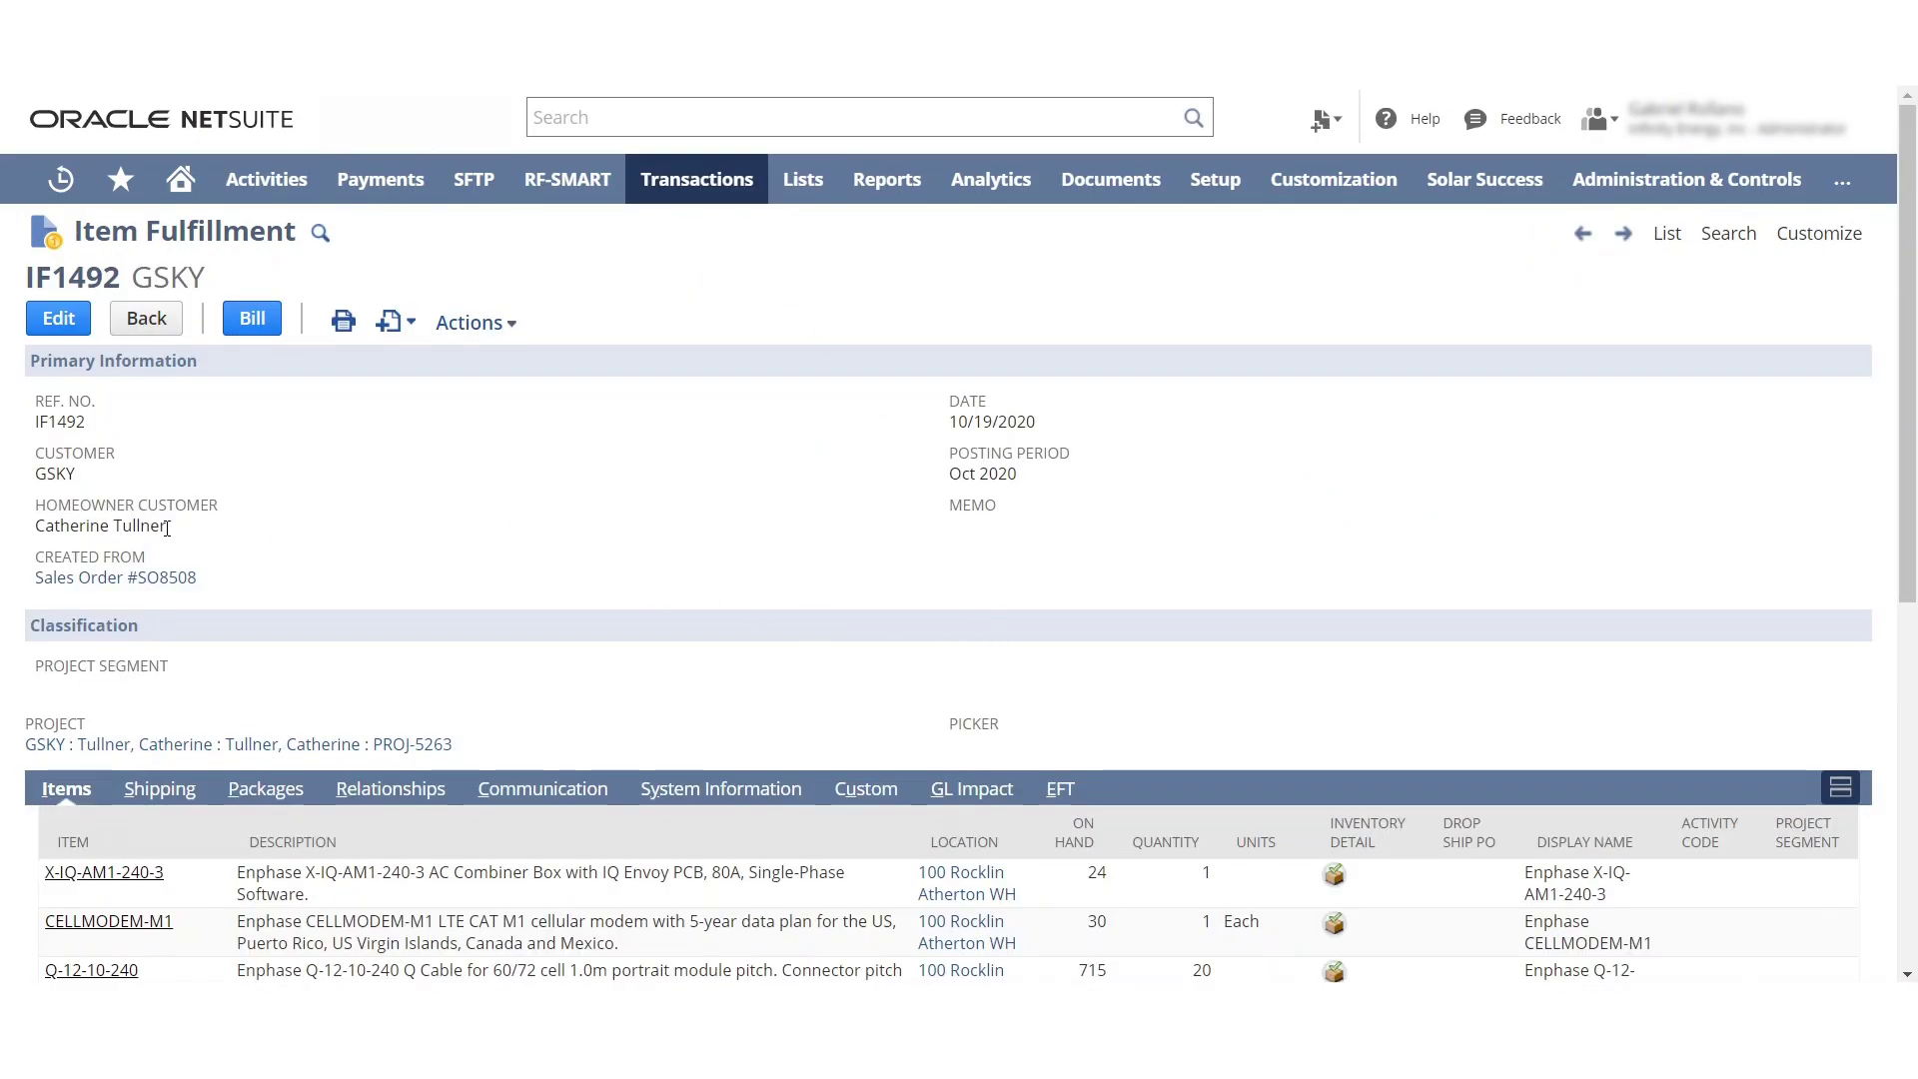
drag(166, 528, 38, 515)
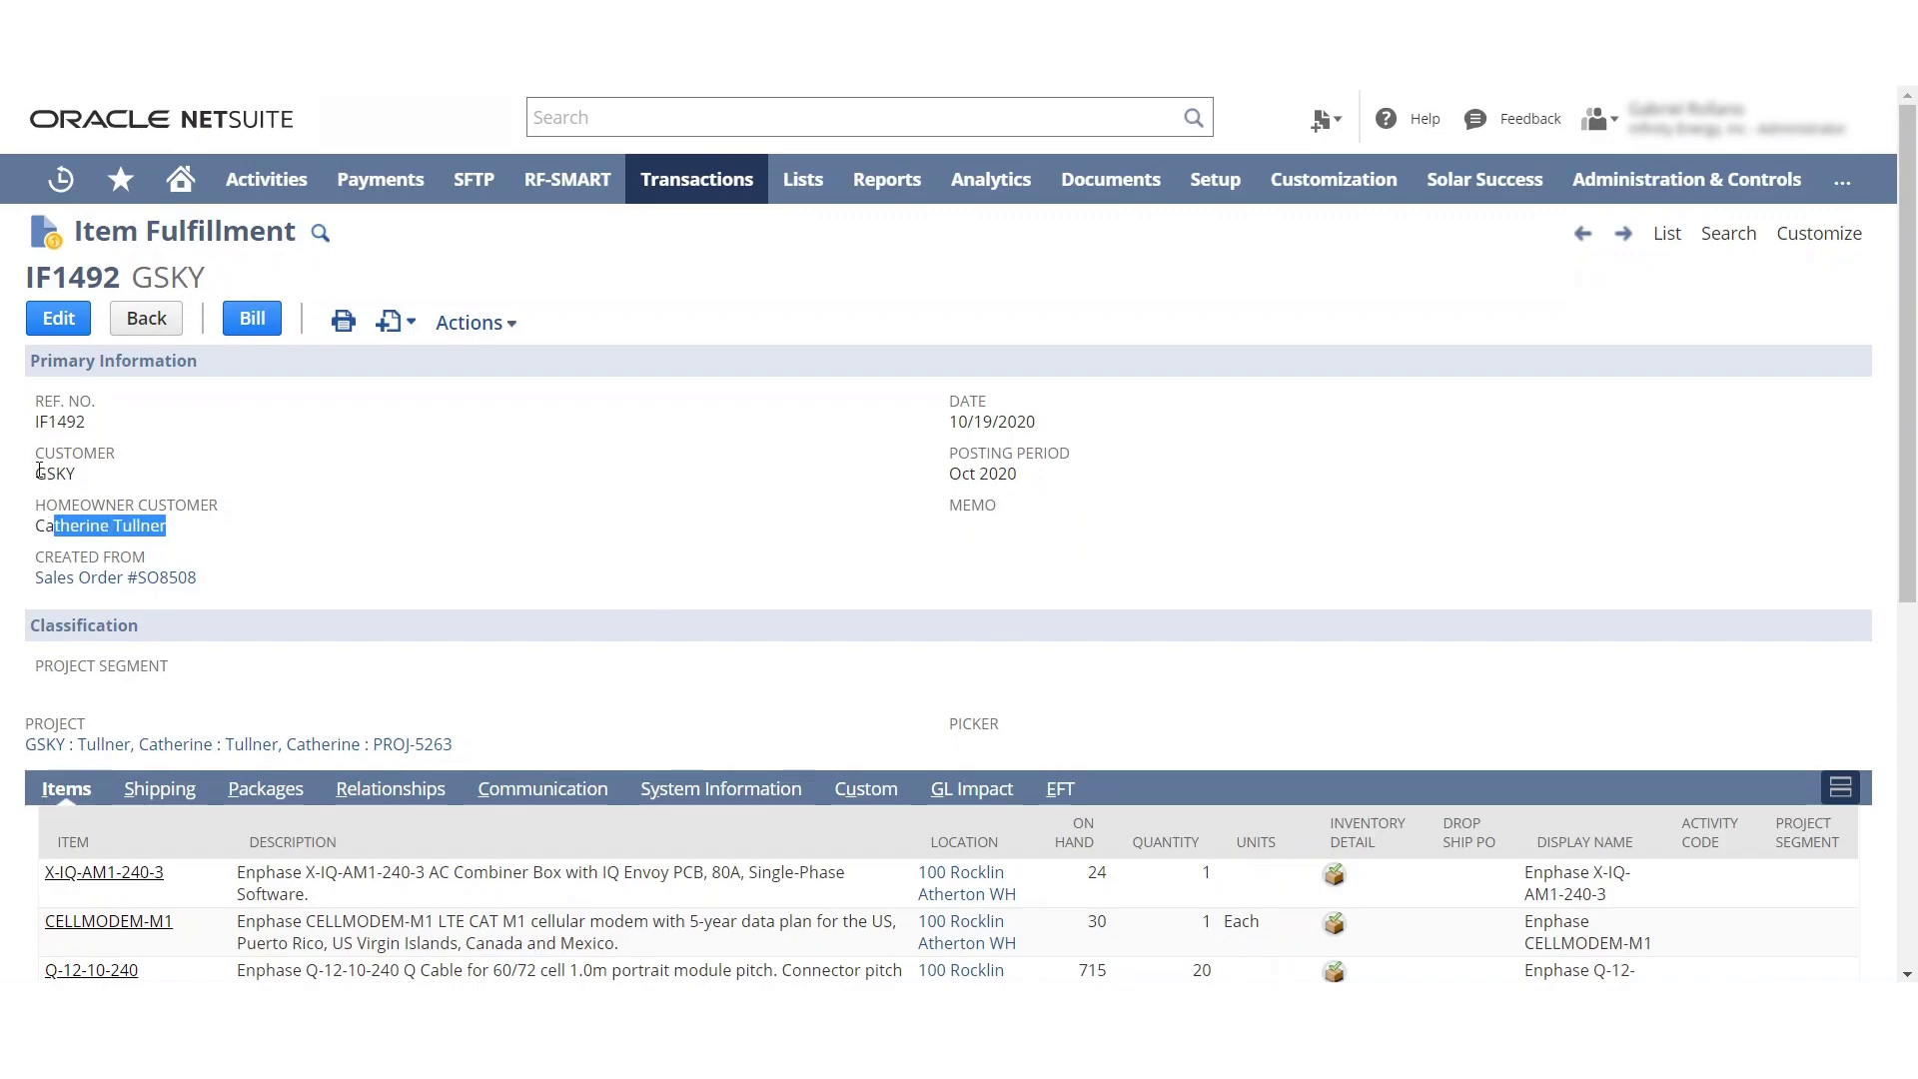
click(215, 552)
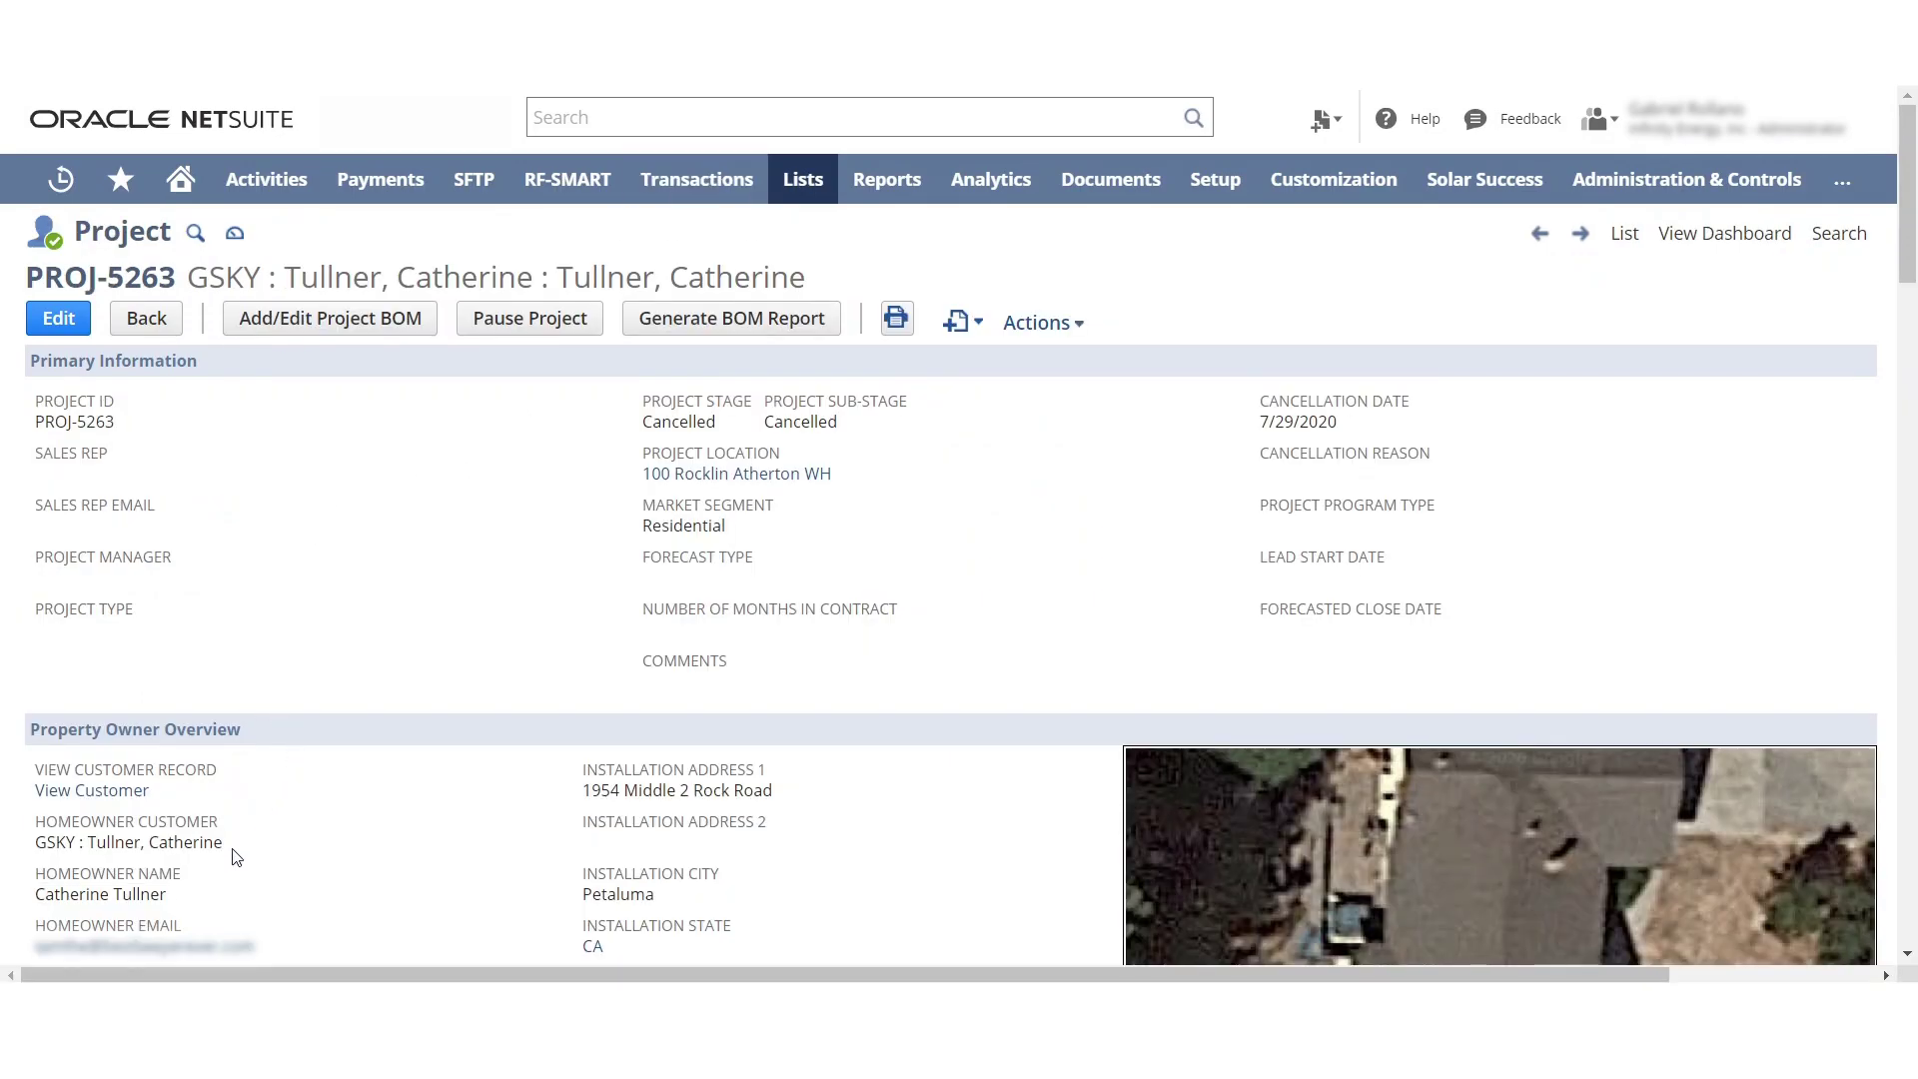
Select the customer record and Homeowner Name values, then go back to the Item Fulfillments list.
drag(232, 850, 34, 833)
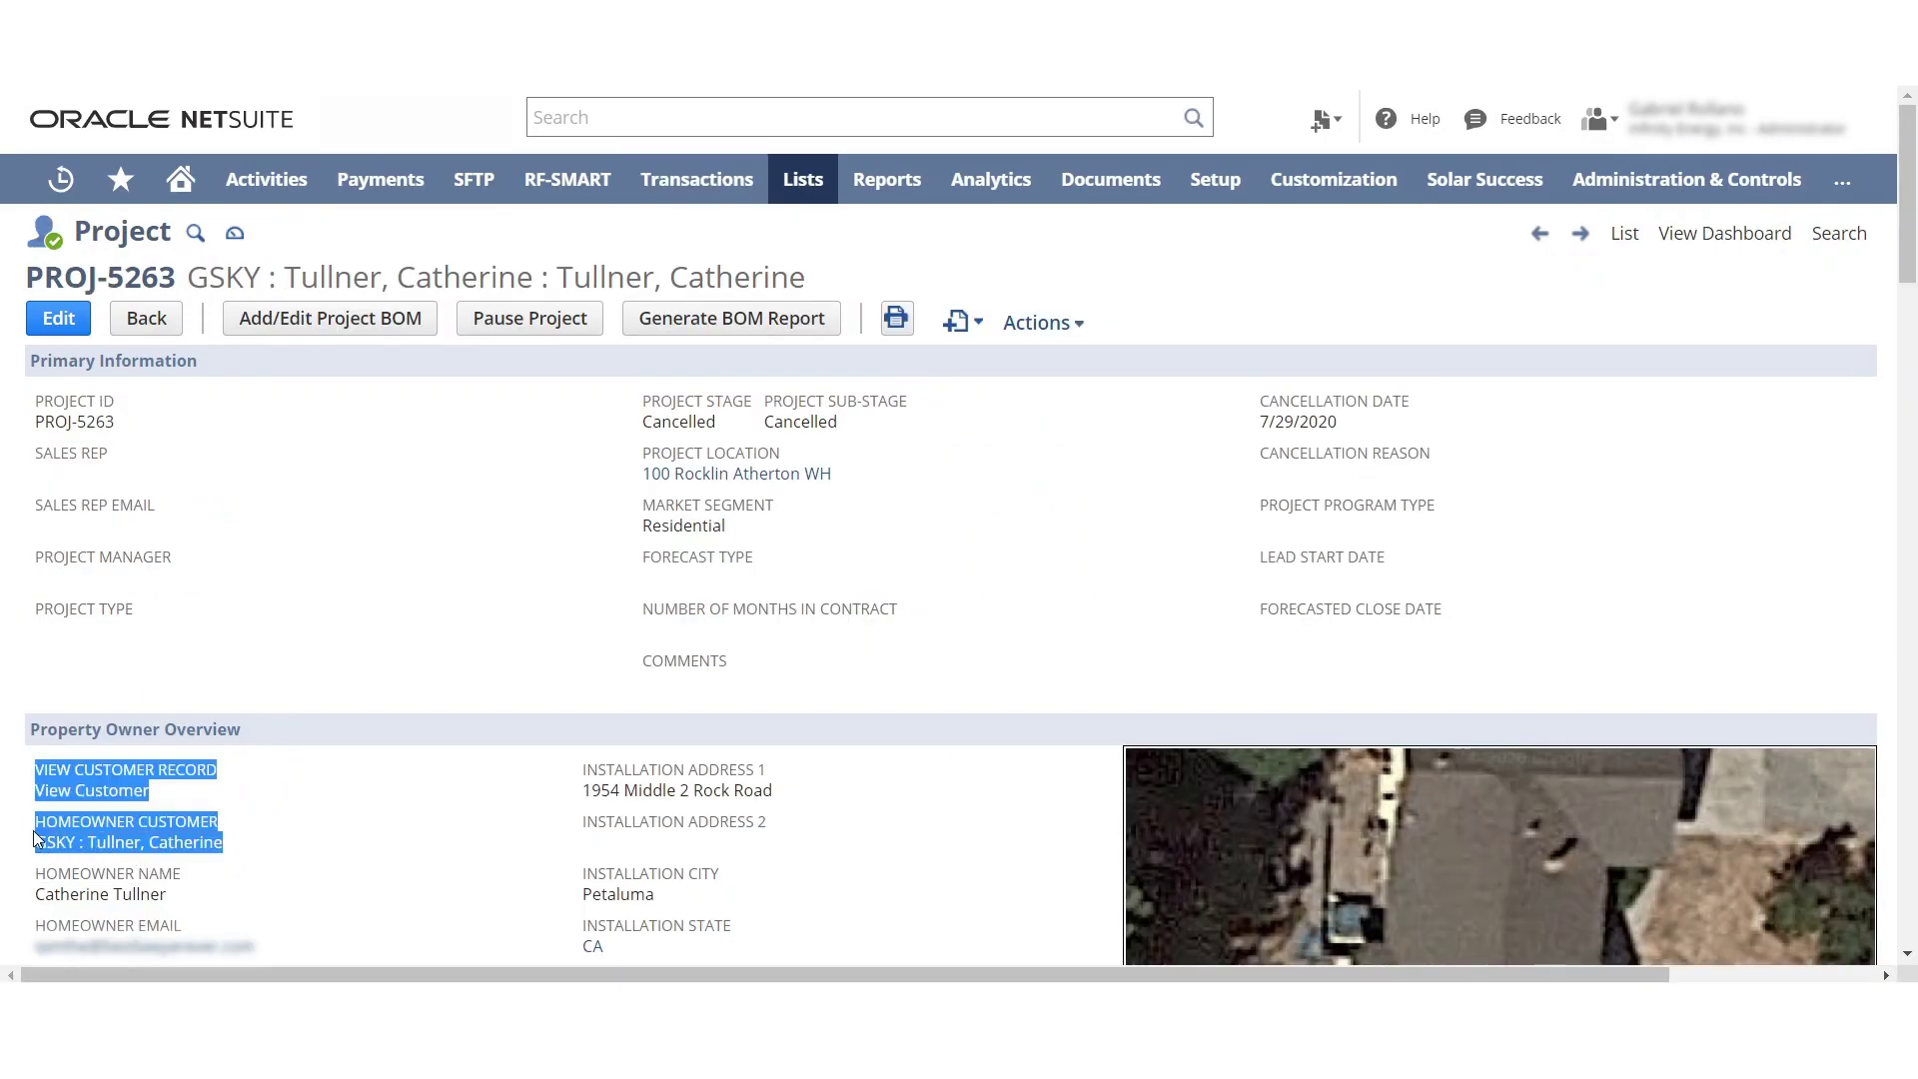
triple_click(150, 896)
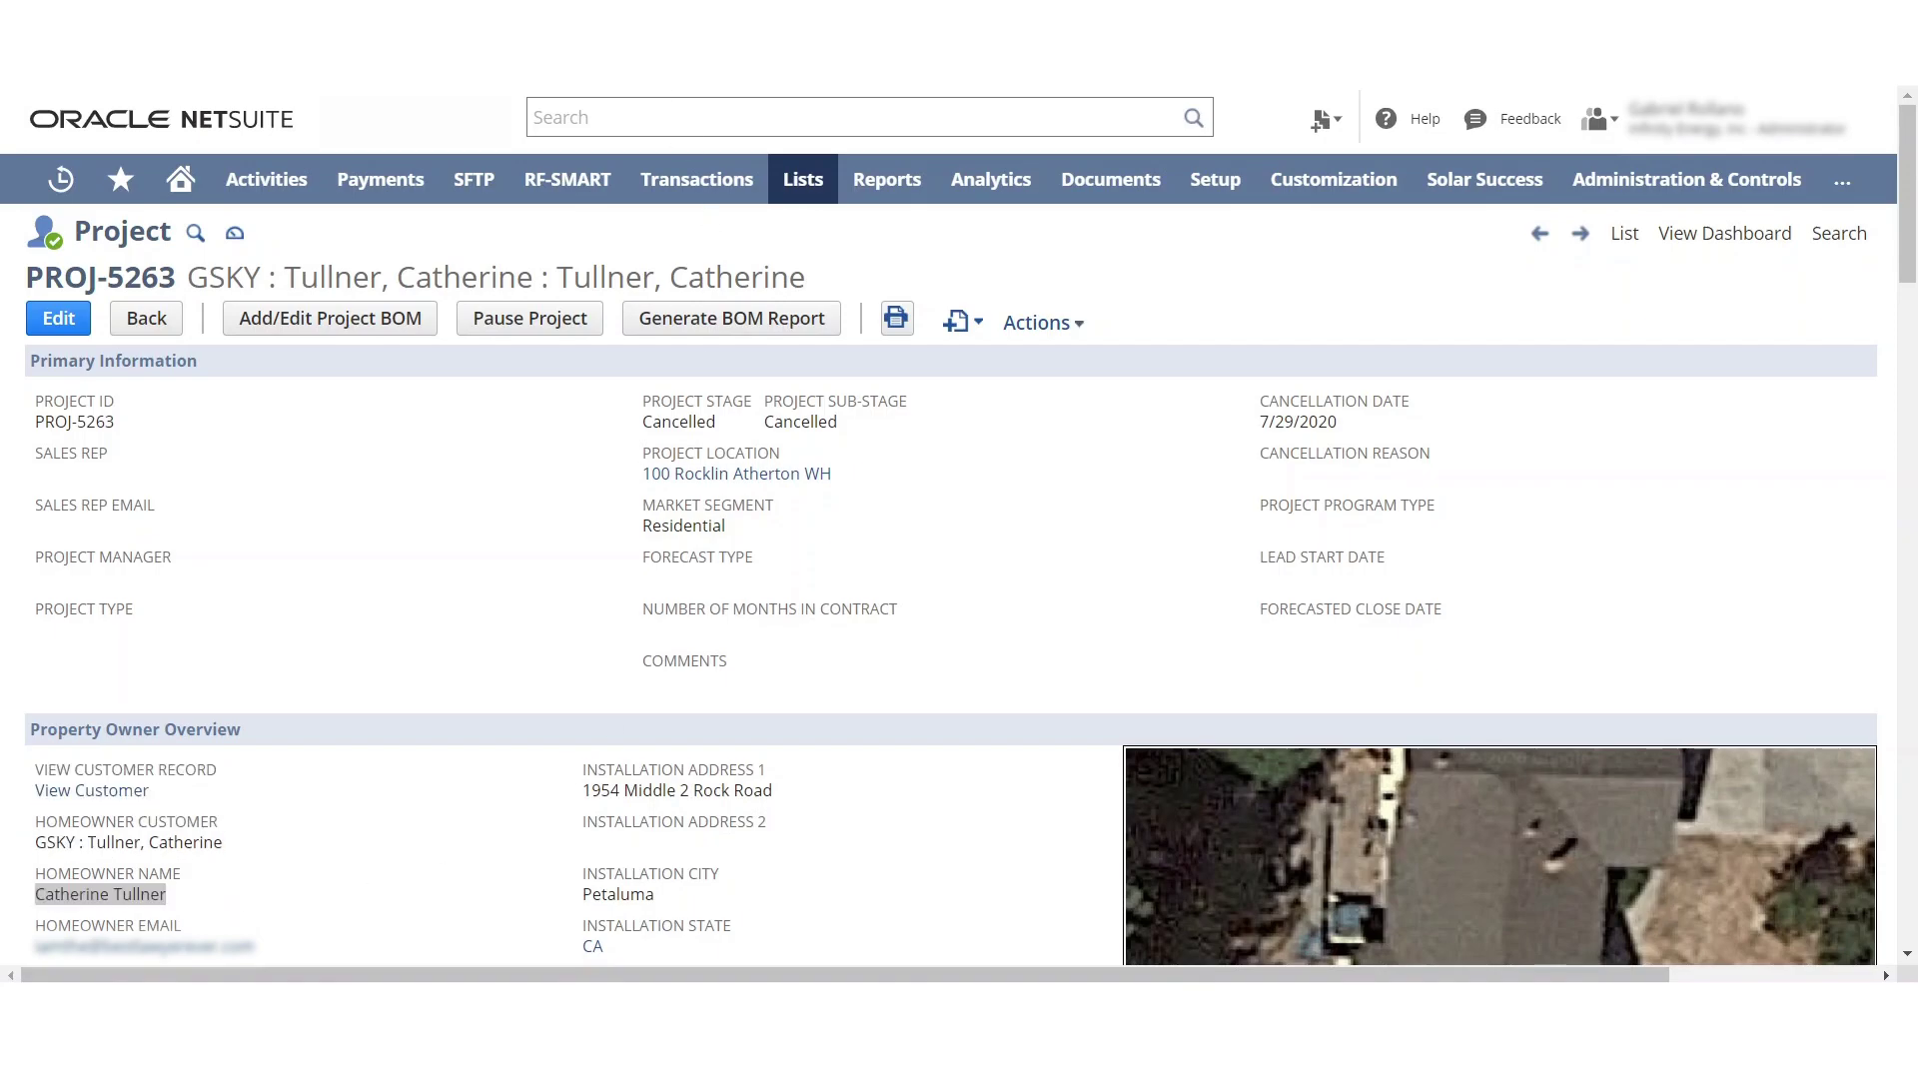
key(alt+Left)
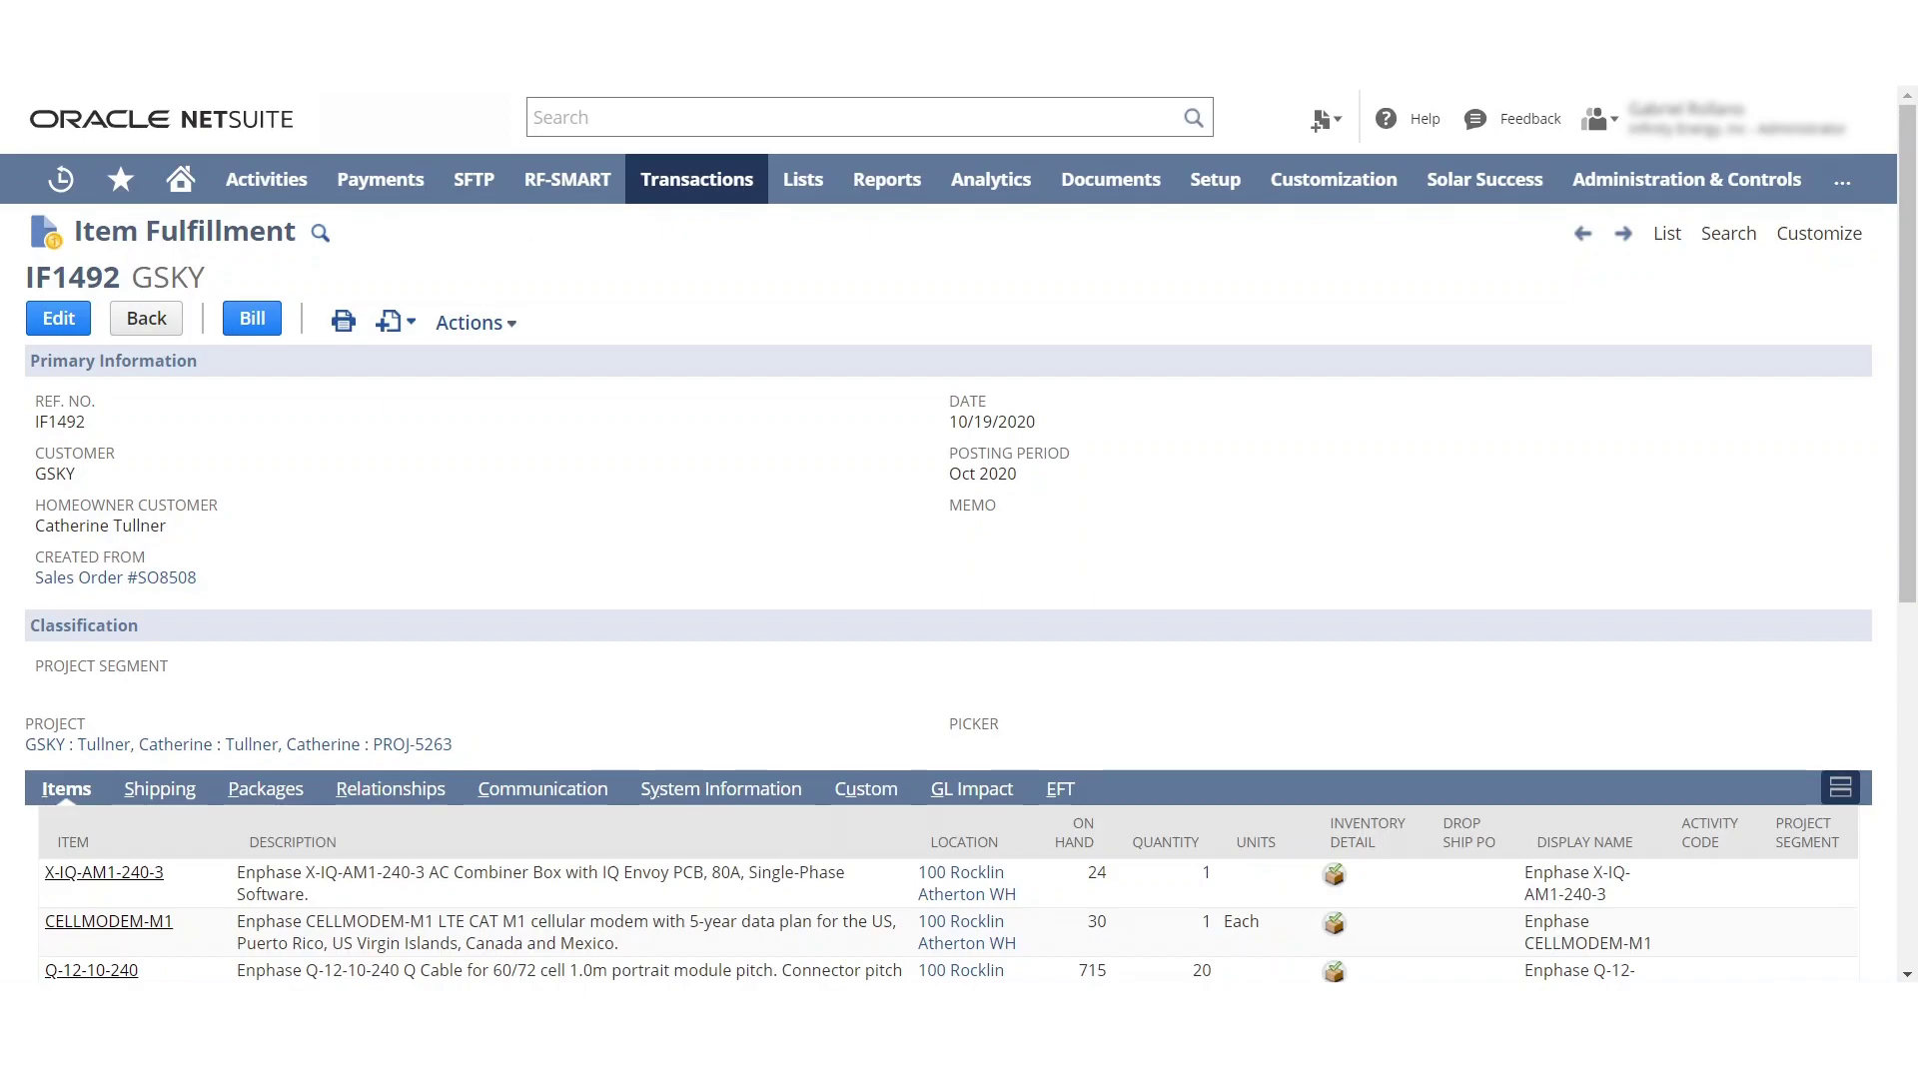
key(alt+Left)
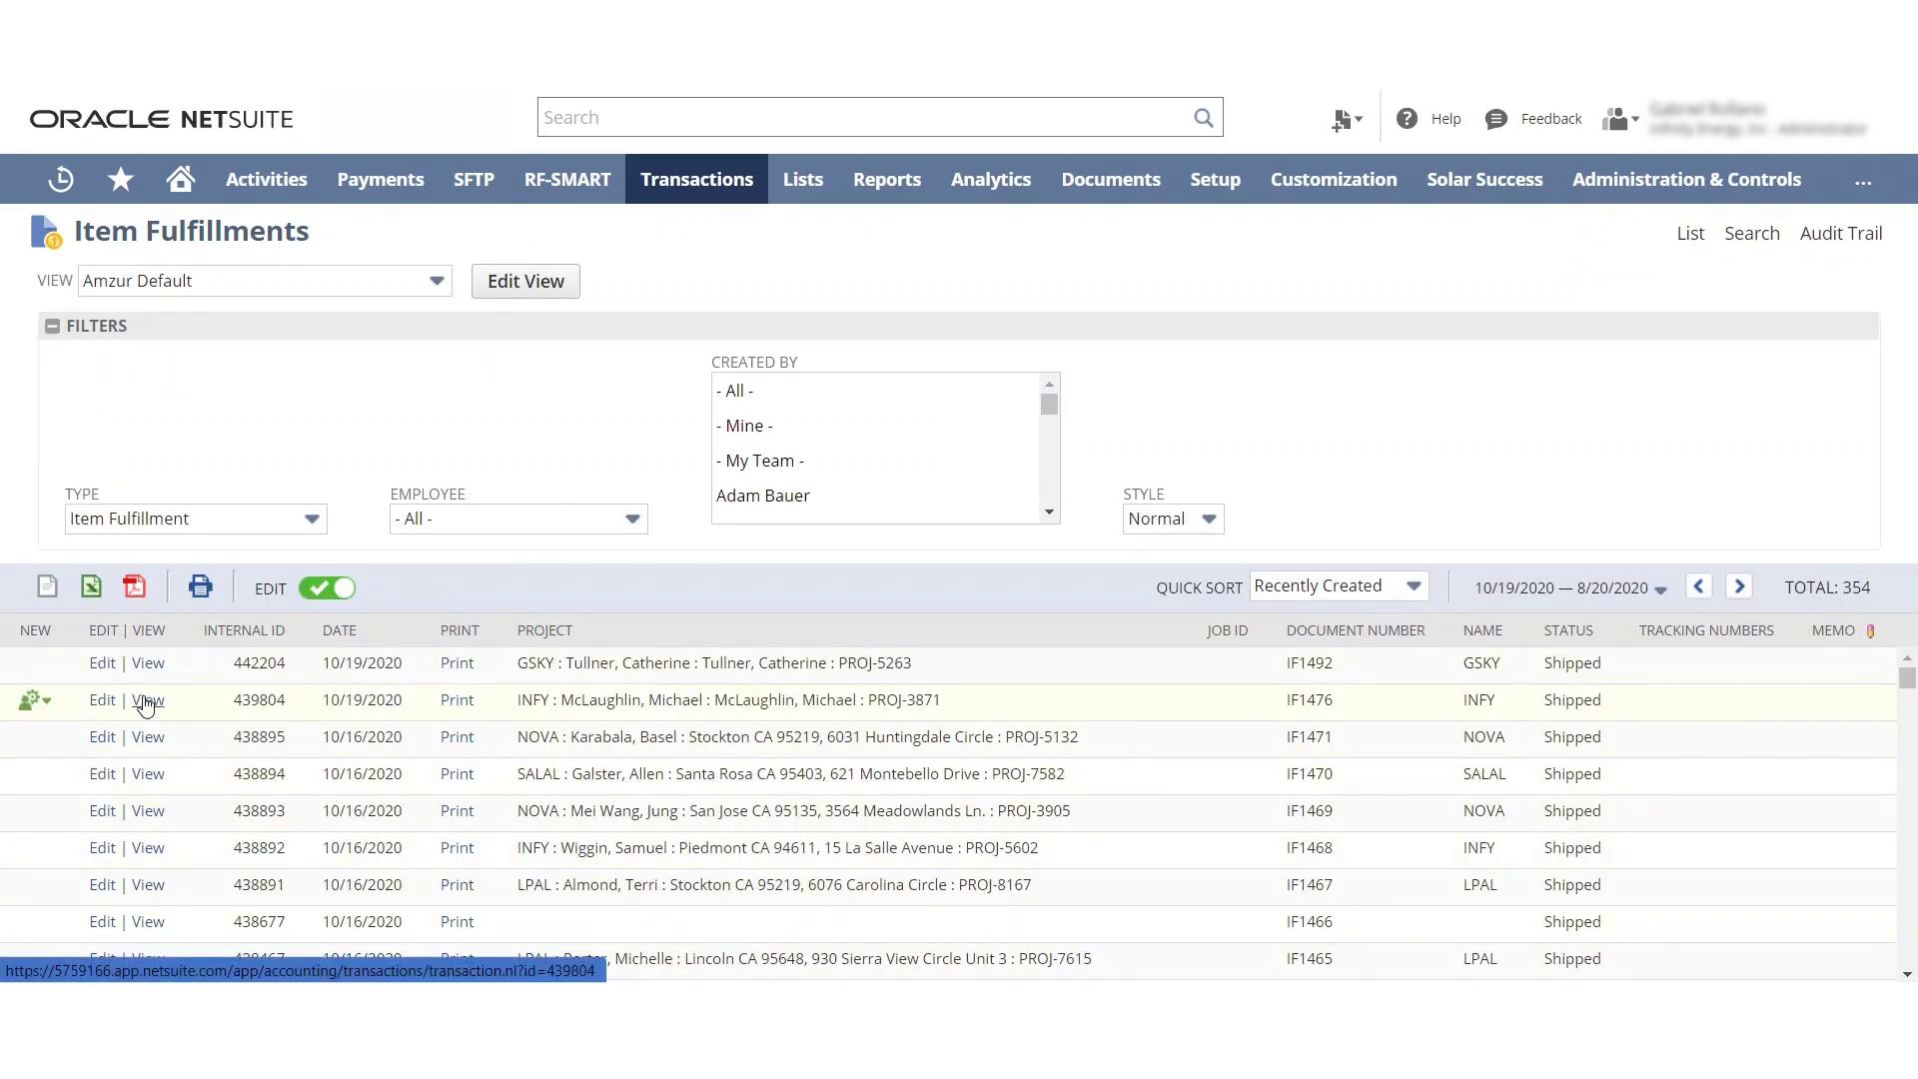
Edit fulfillment IF1476 and set its Custom Form to IEI Item Fulfillment.
click(155, 664)
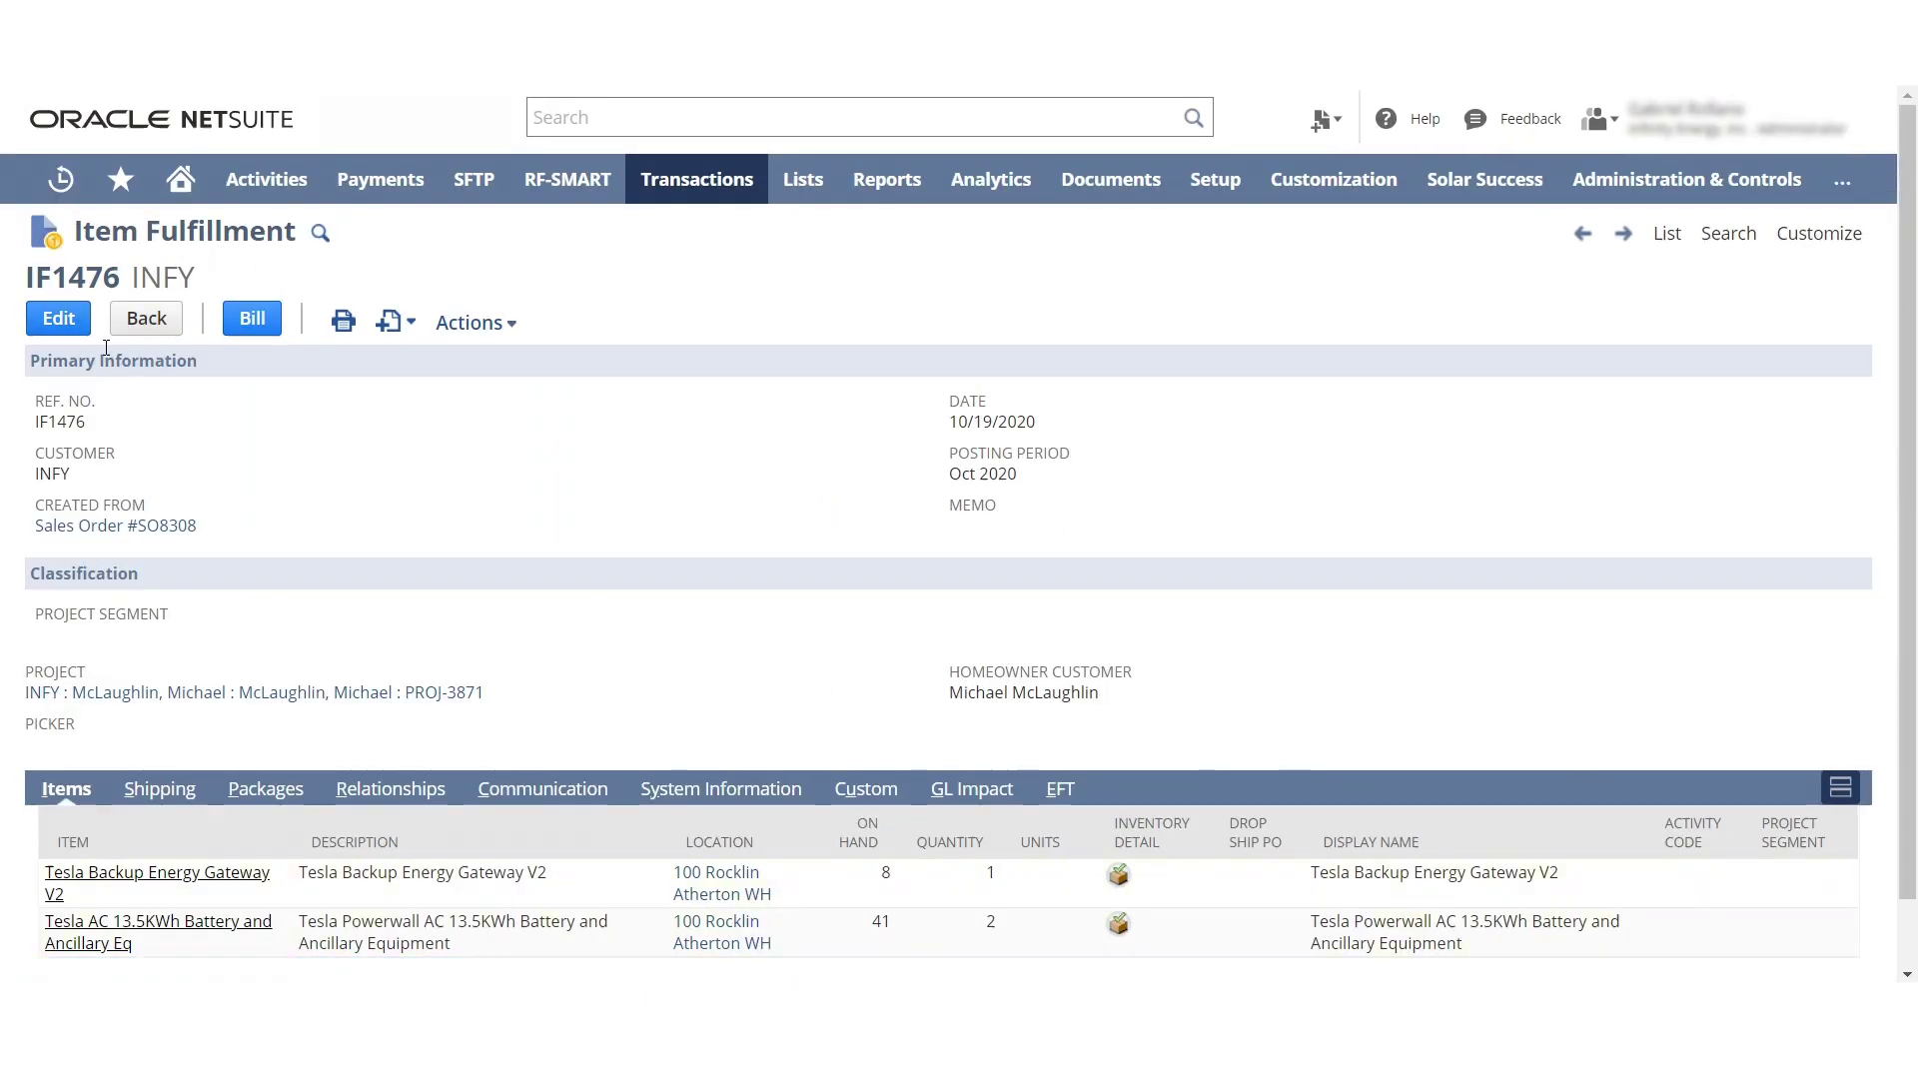
click(57, 319)
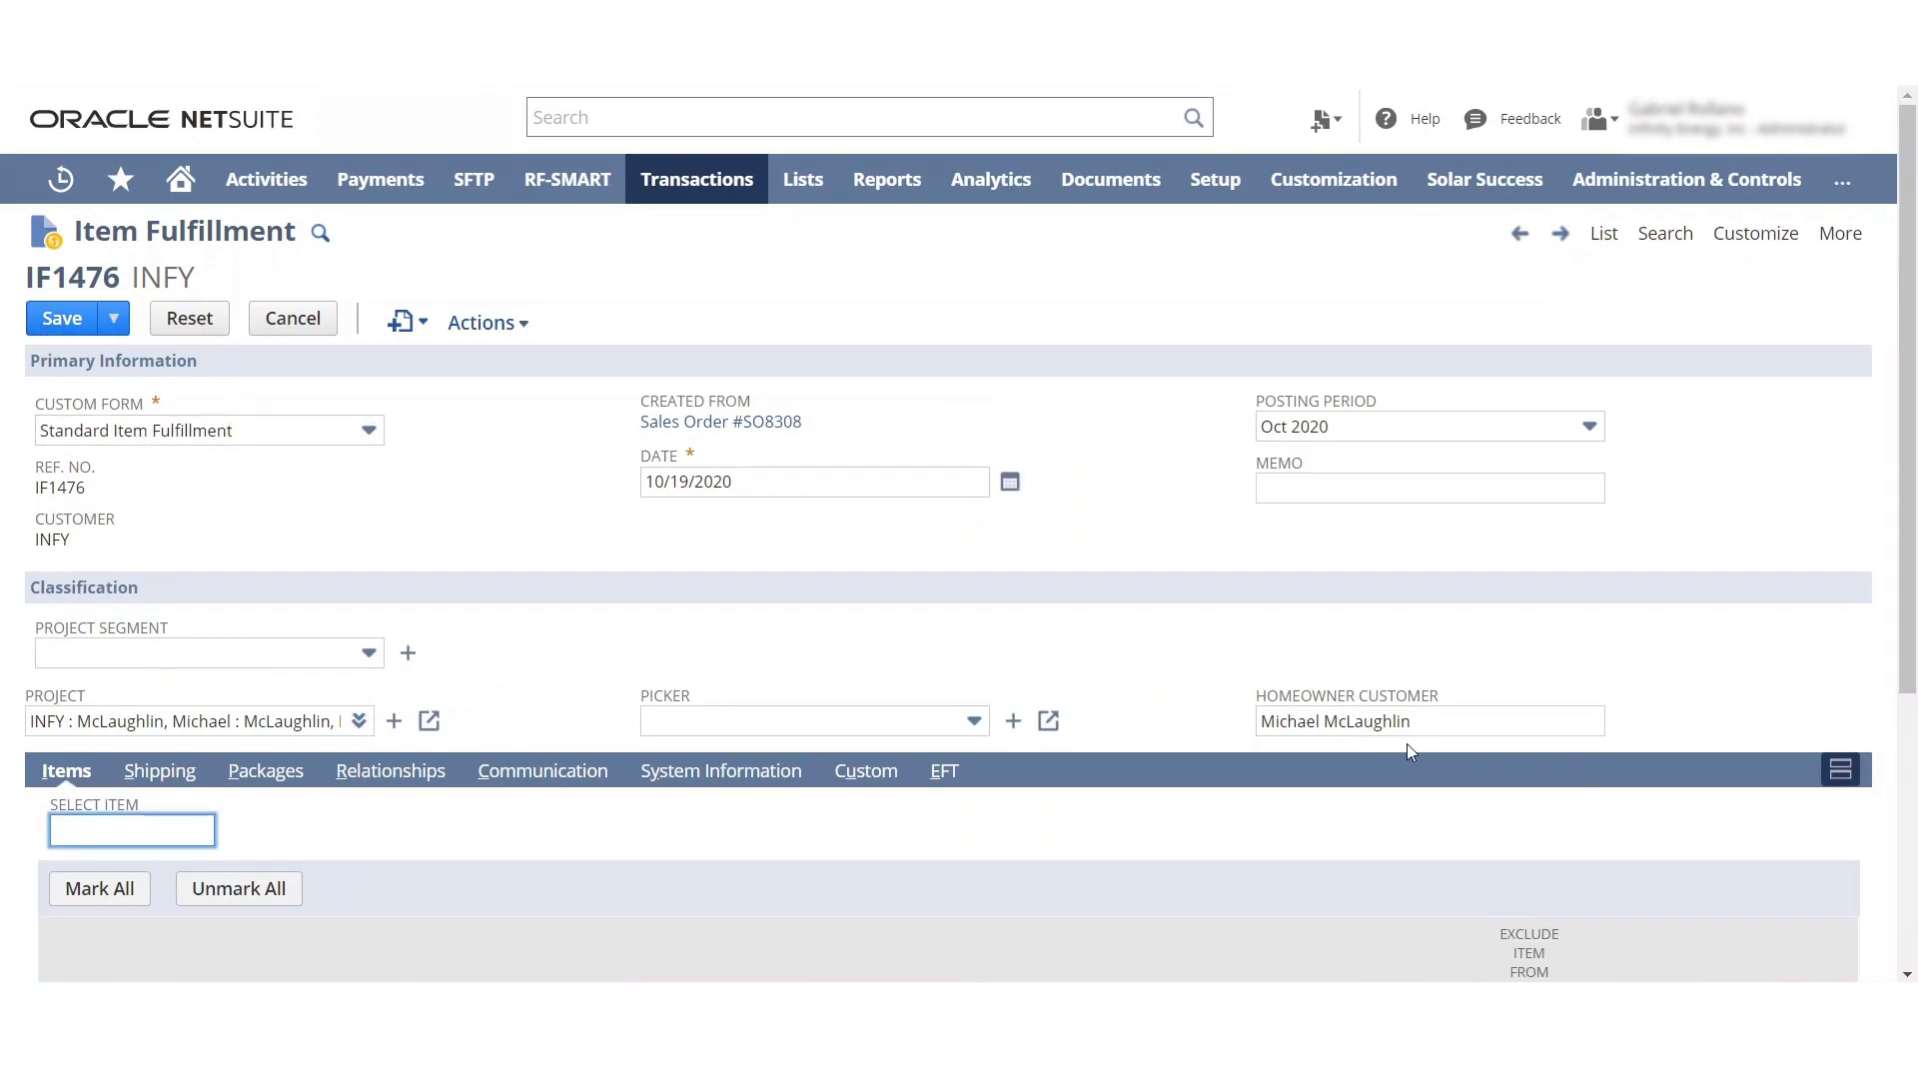
click(368, 427)
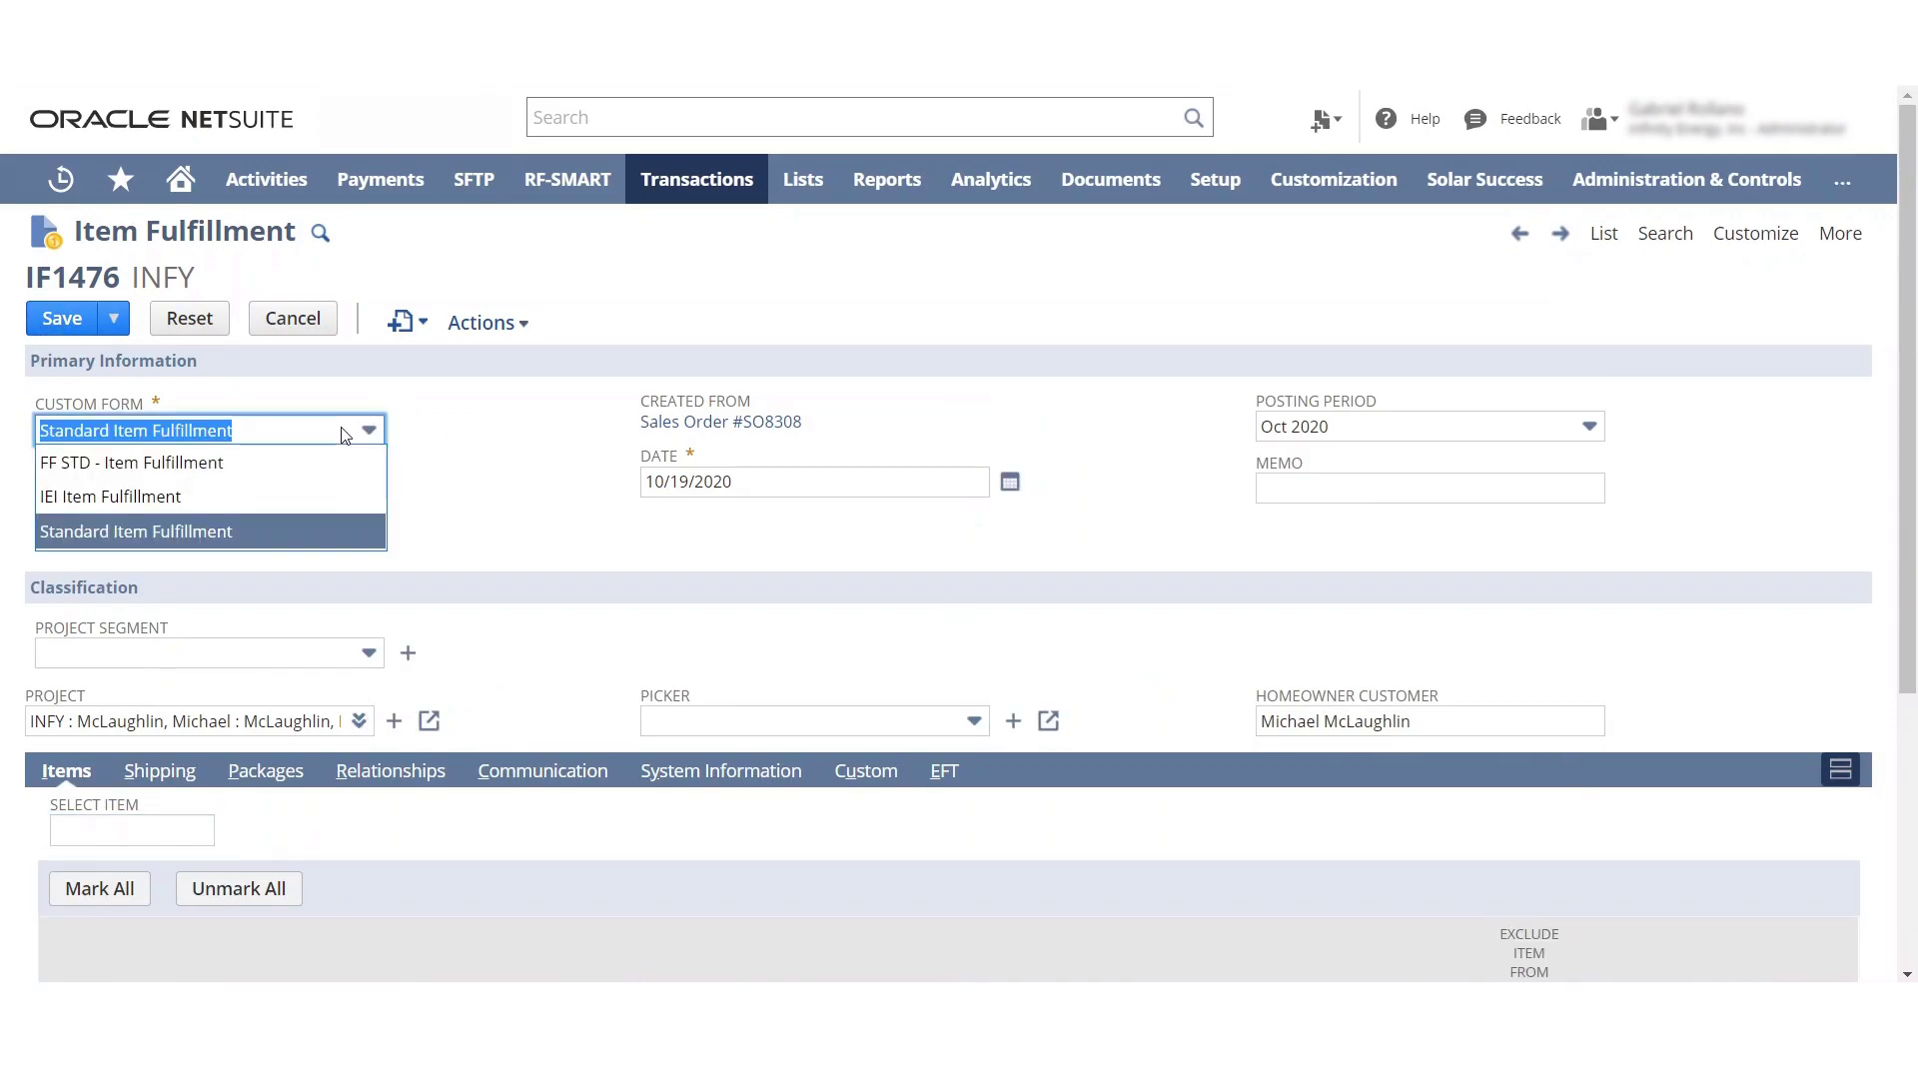
click(184, 499)
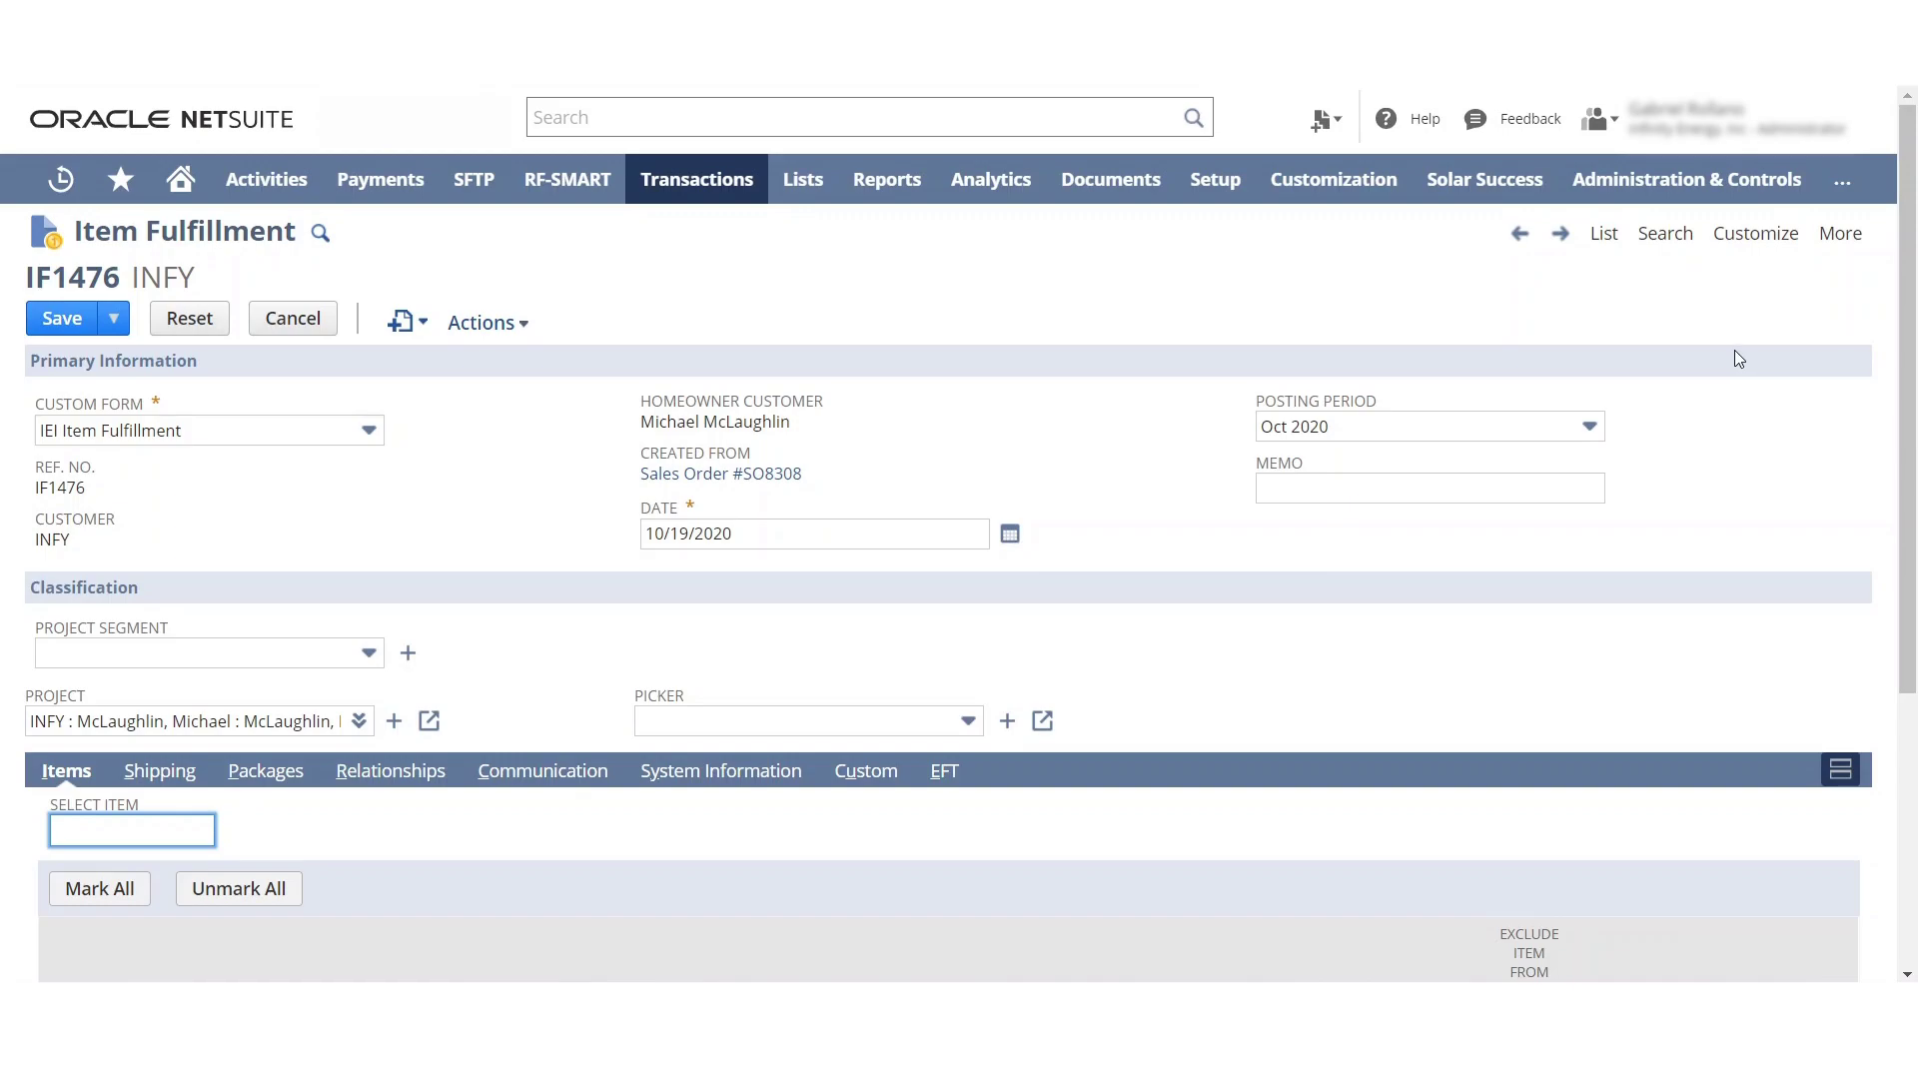
mouse_move(1739, 248)
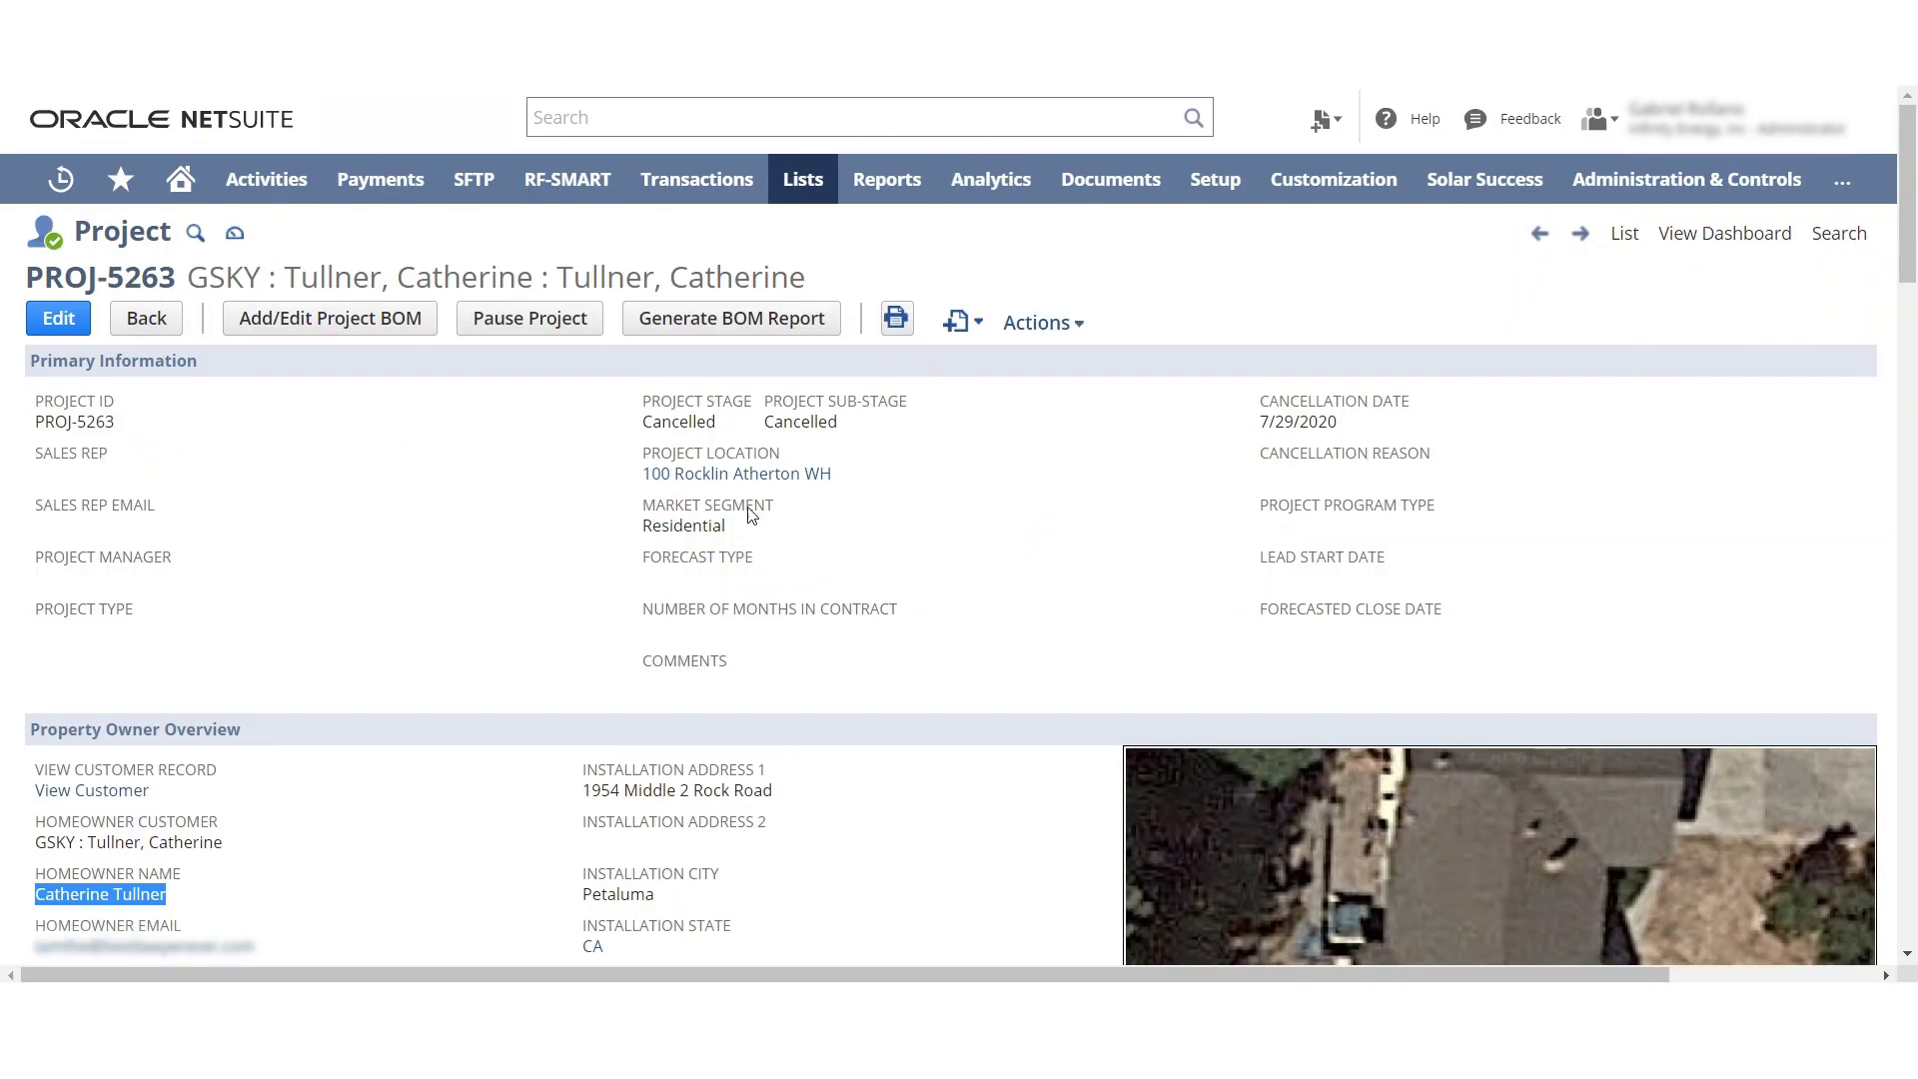
Open the project's GSKY customer and scroll through its 38 subcustomers on the Subcustomers subtab.
click(265, 802)
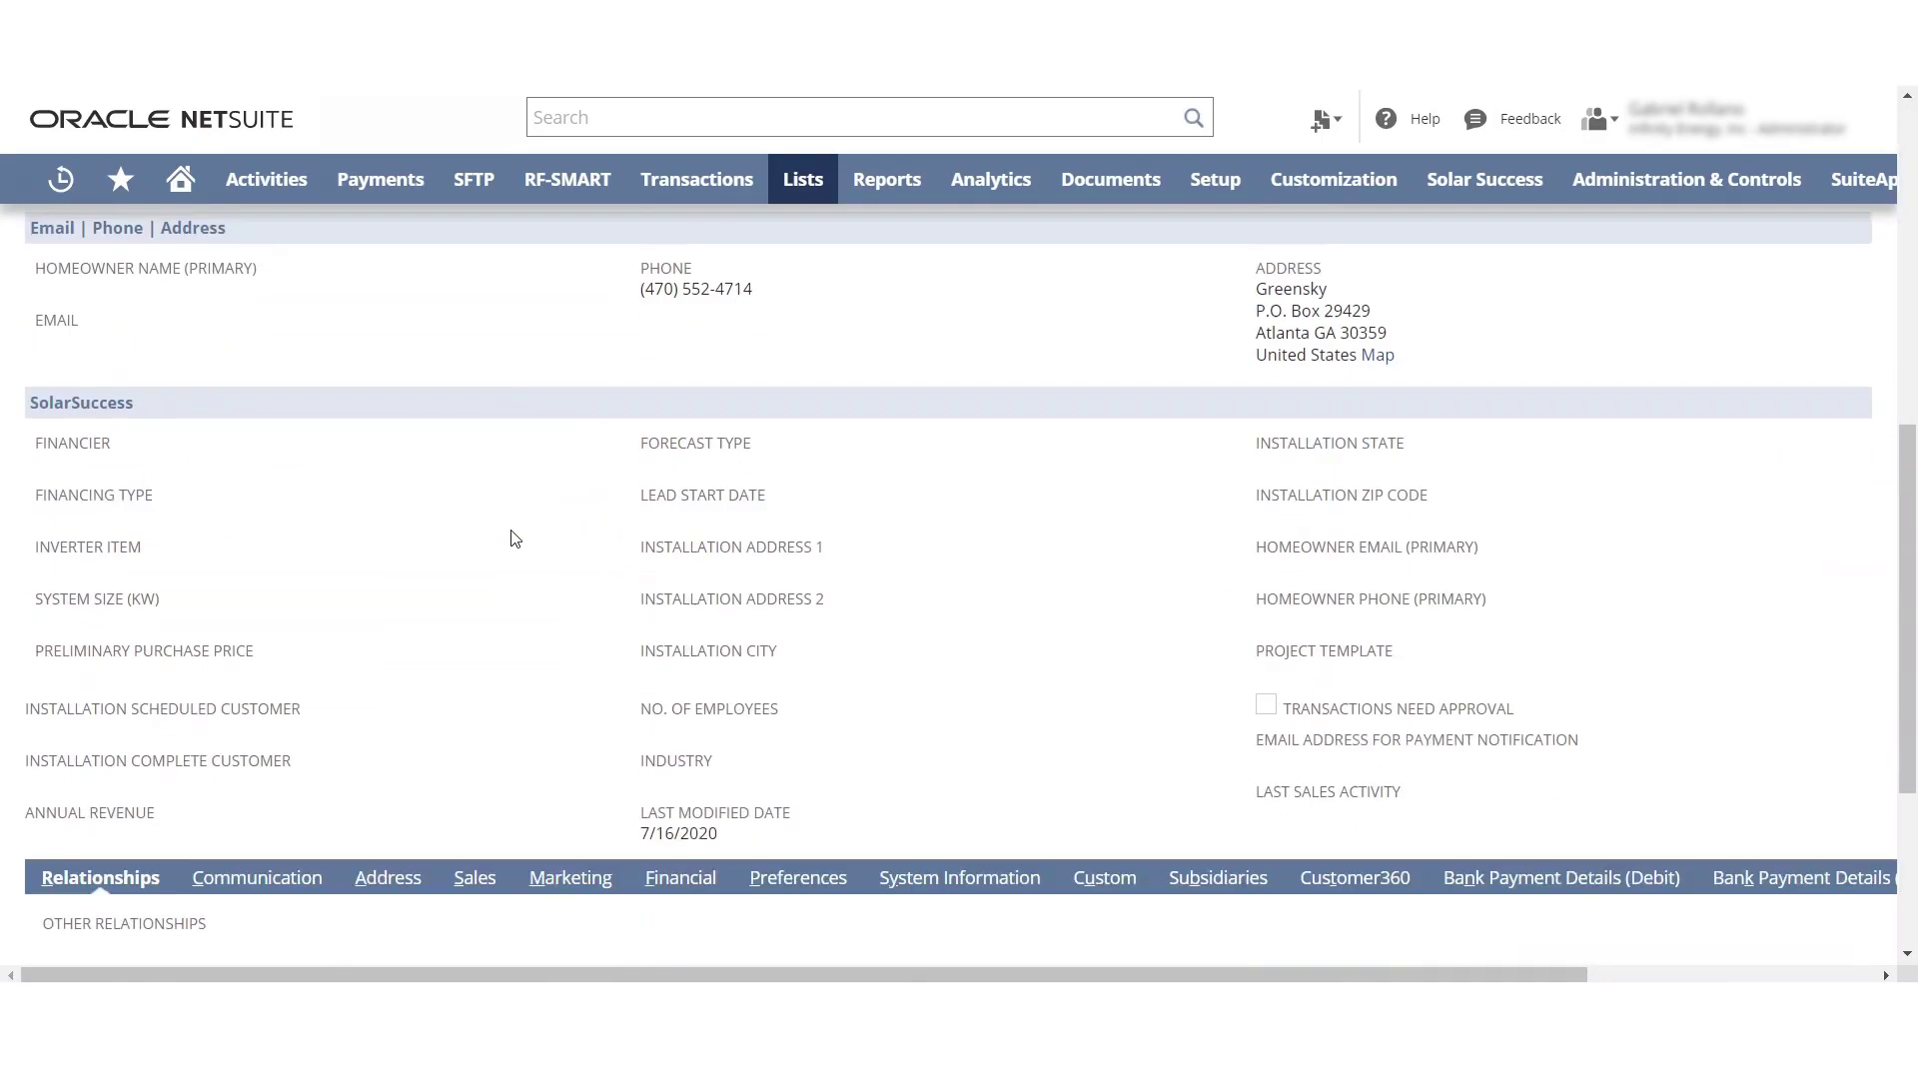
click(264, 660)
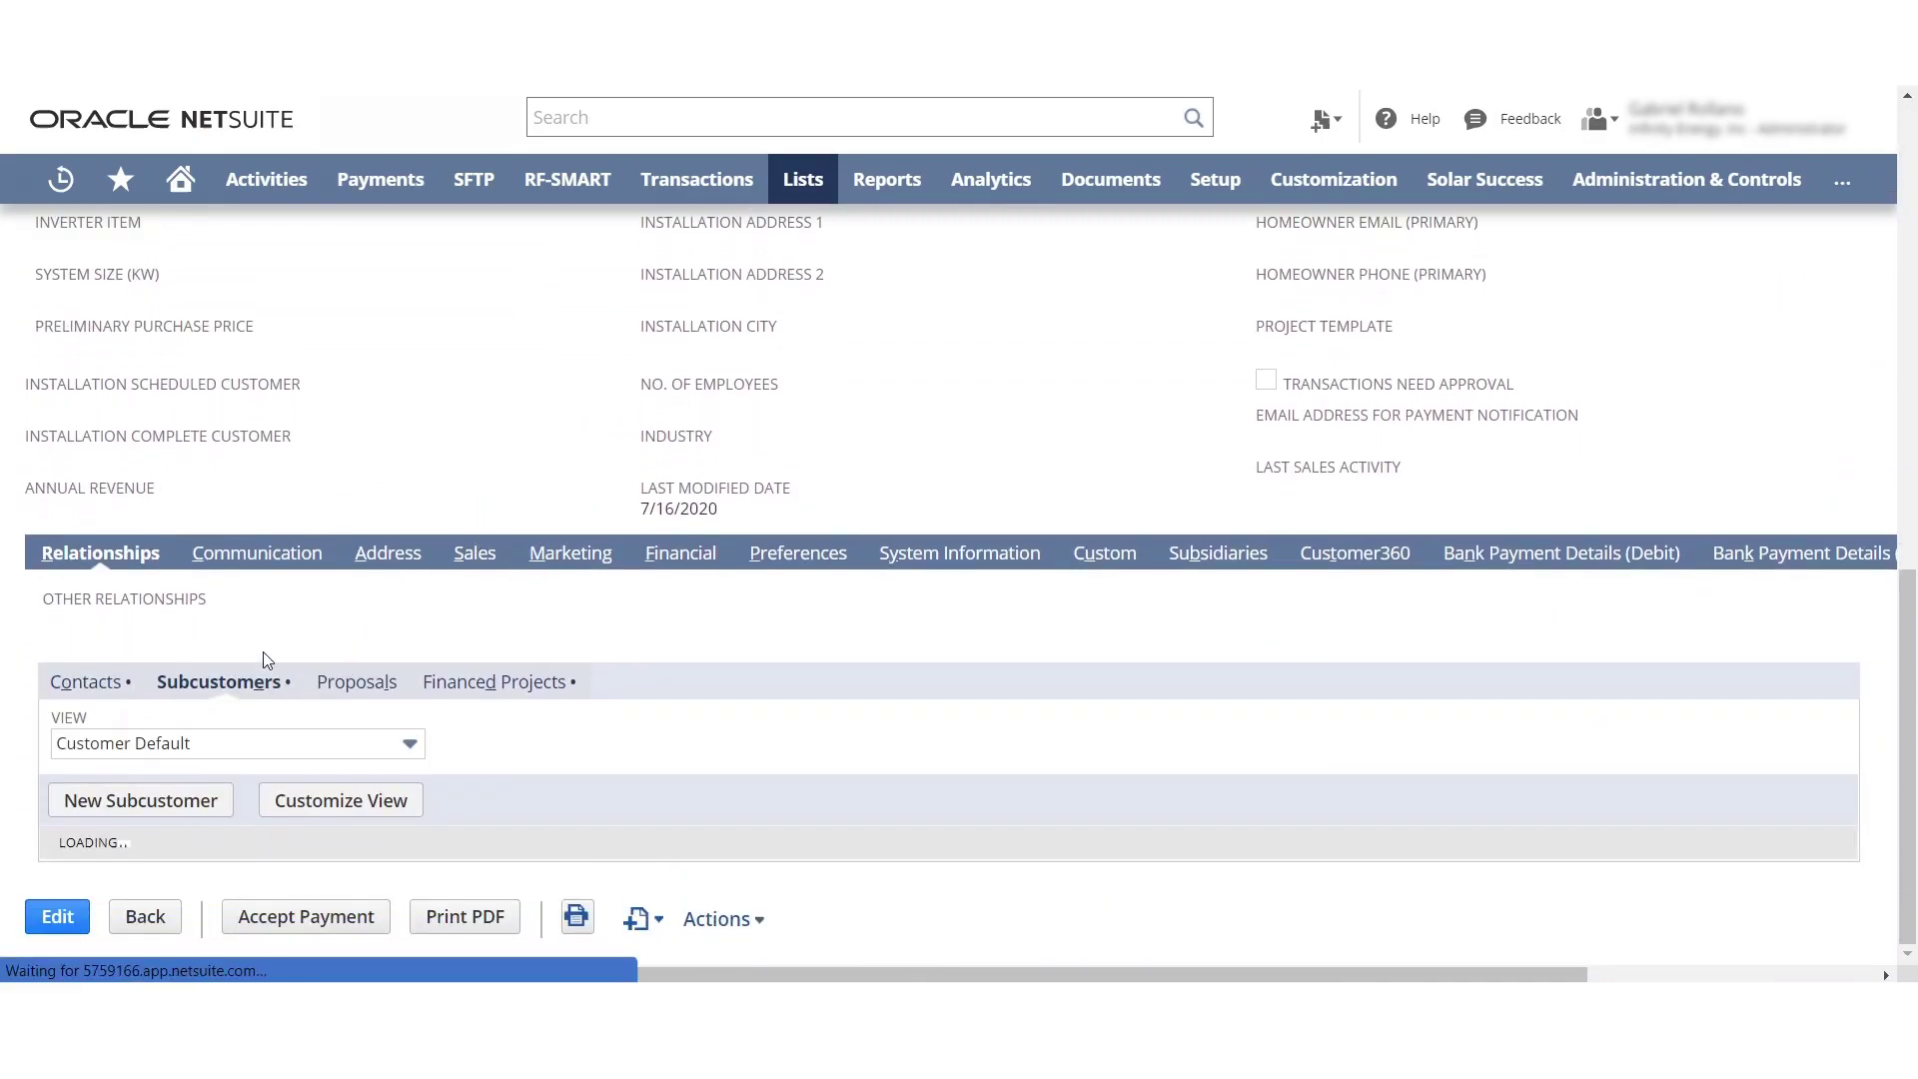
scroll(303, 877, down, 2)
scroll(299, 859, down, 2)
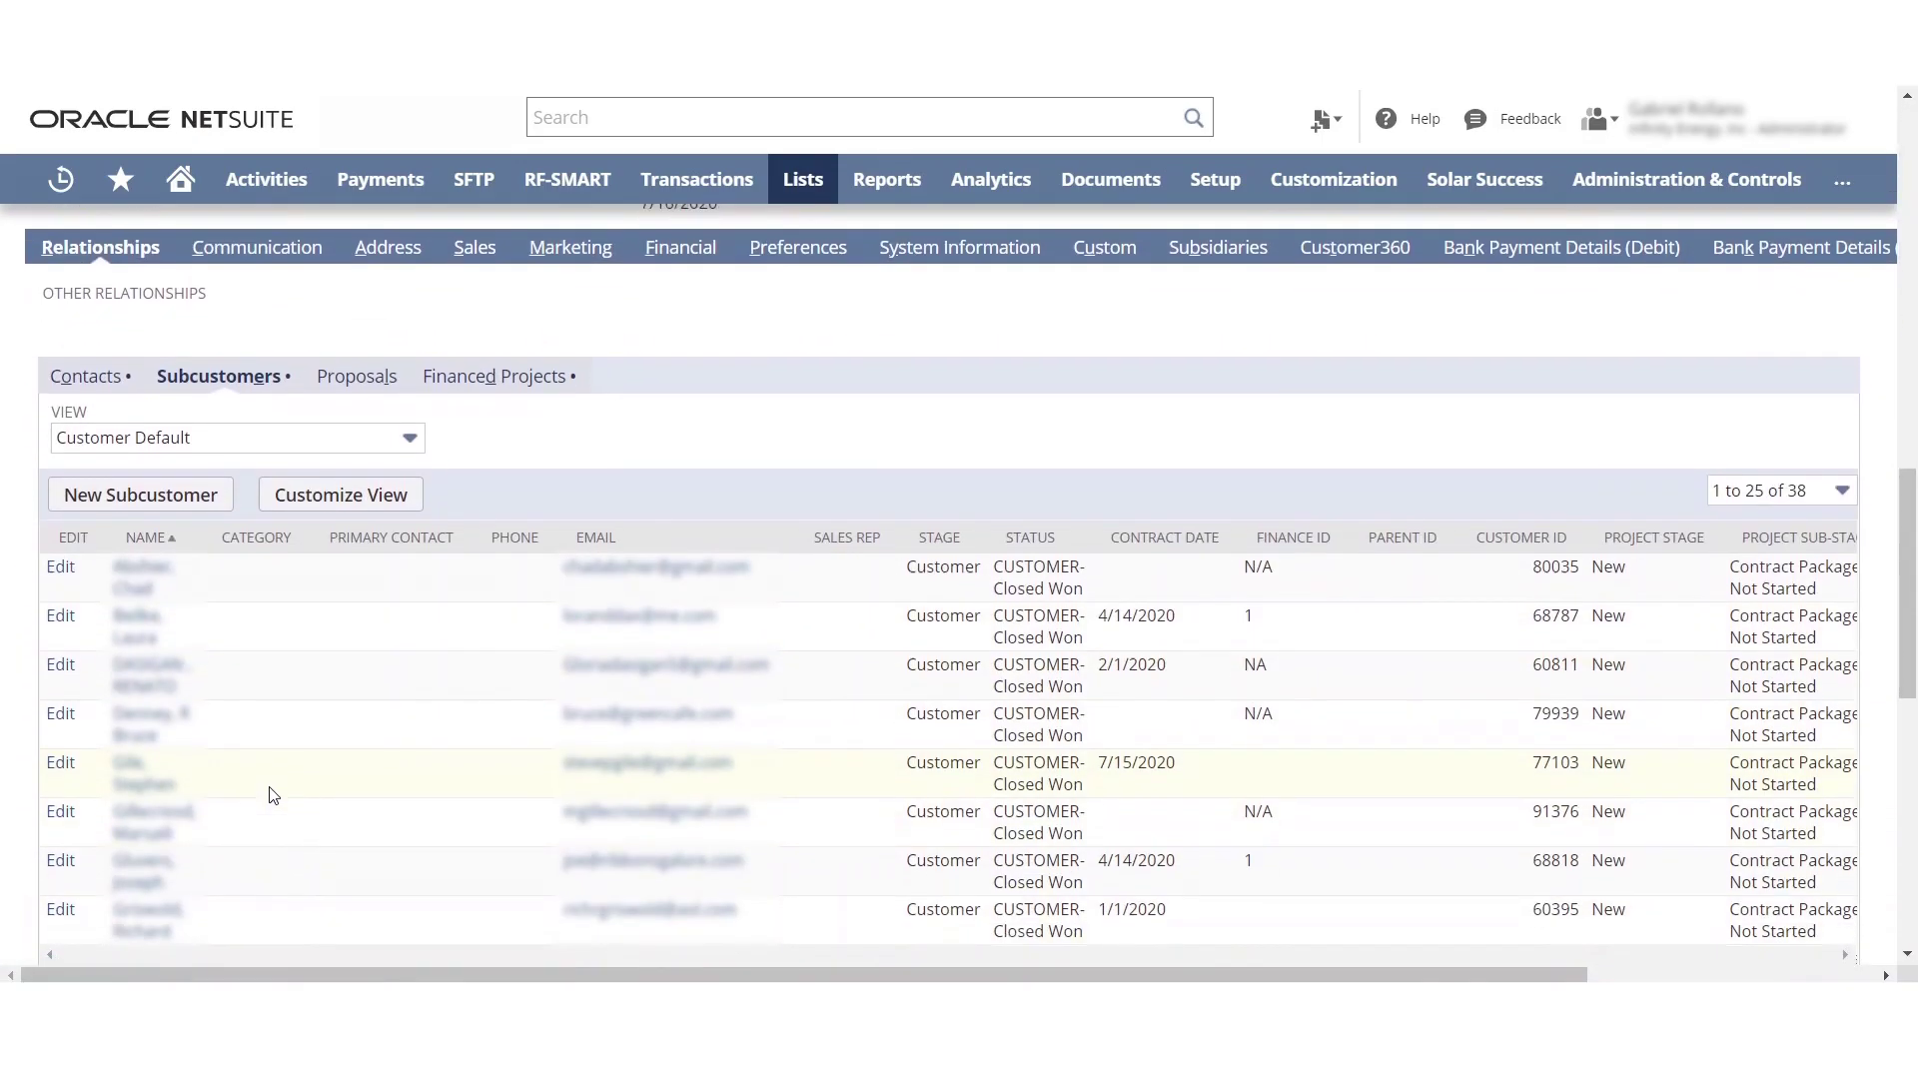
scroll(279, 707, down, 2)
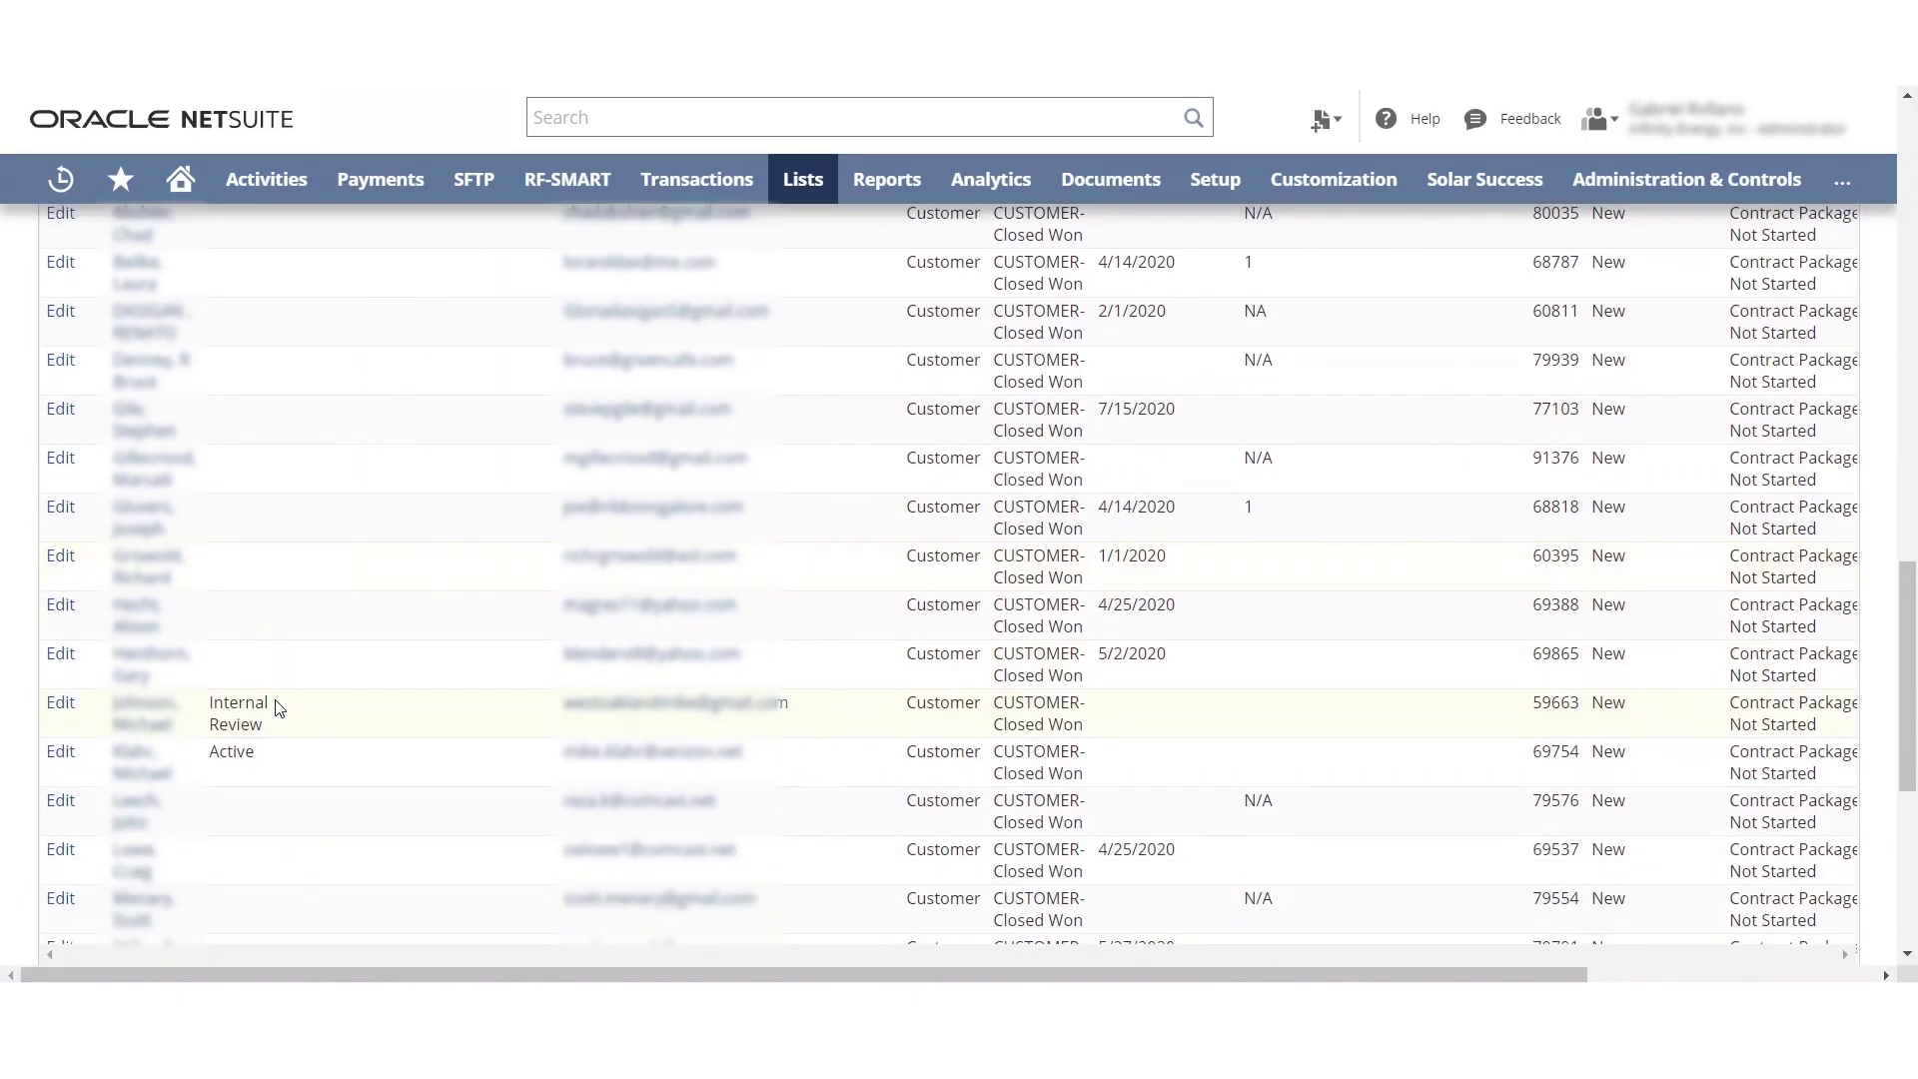
scroll(279, 708, down, 3)
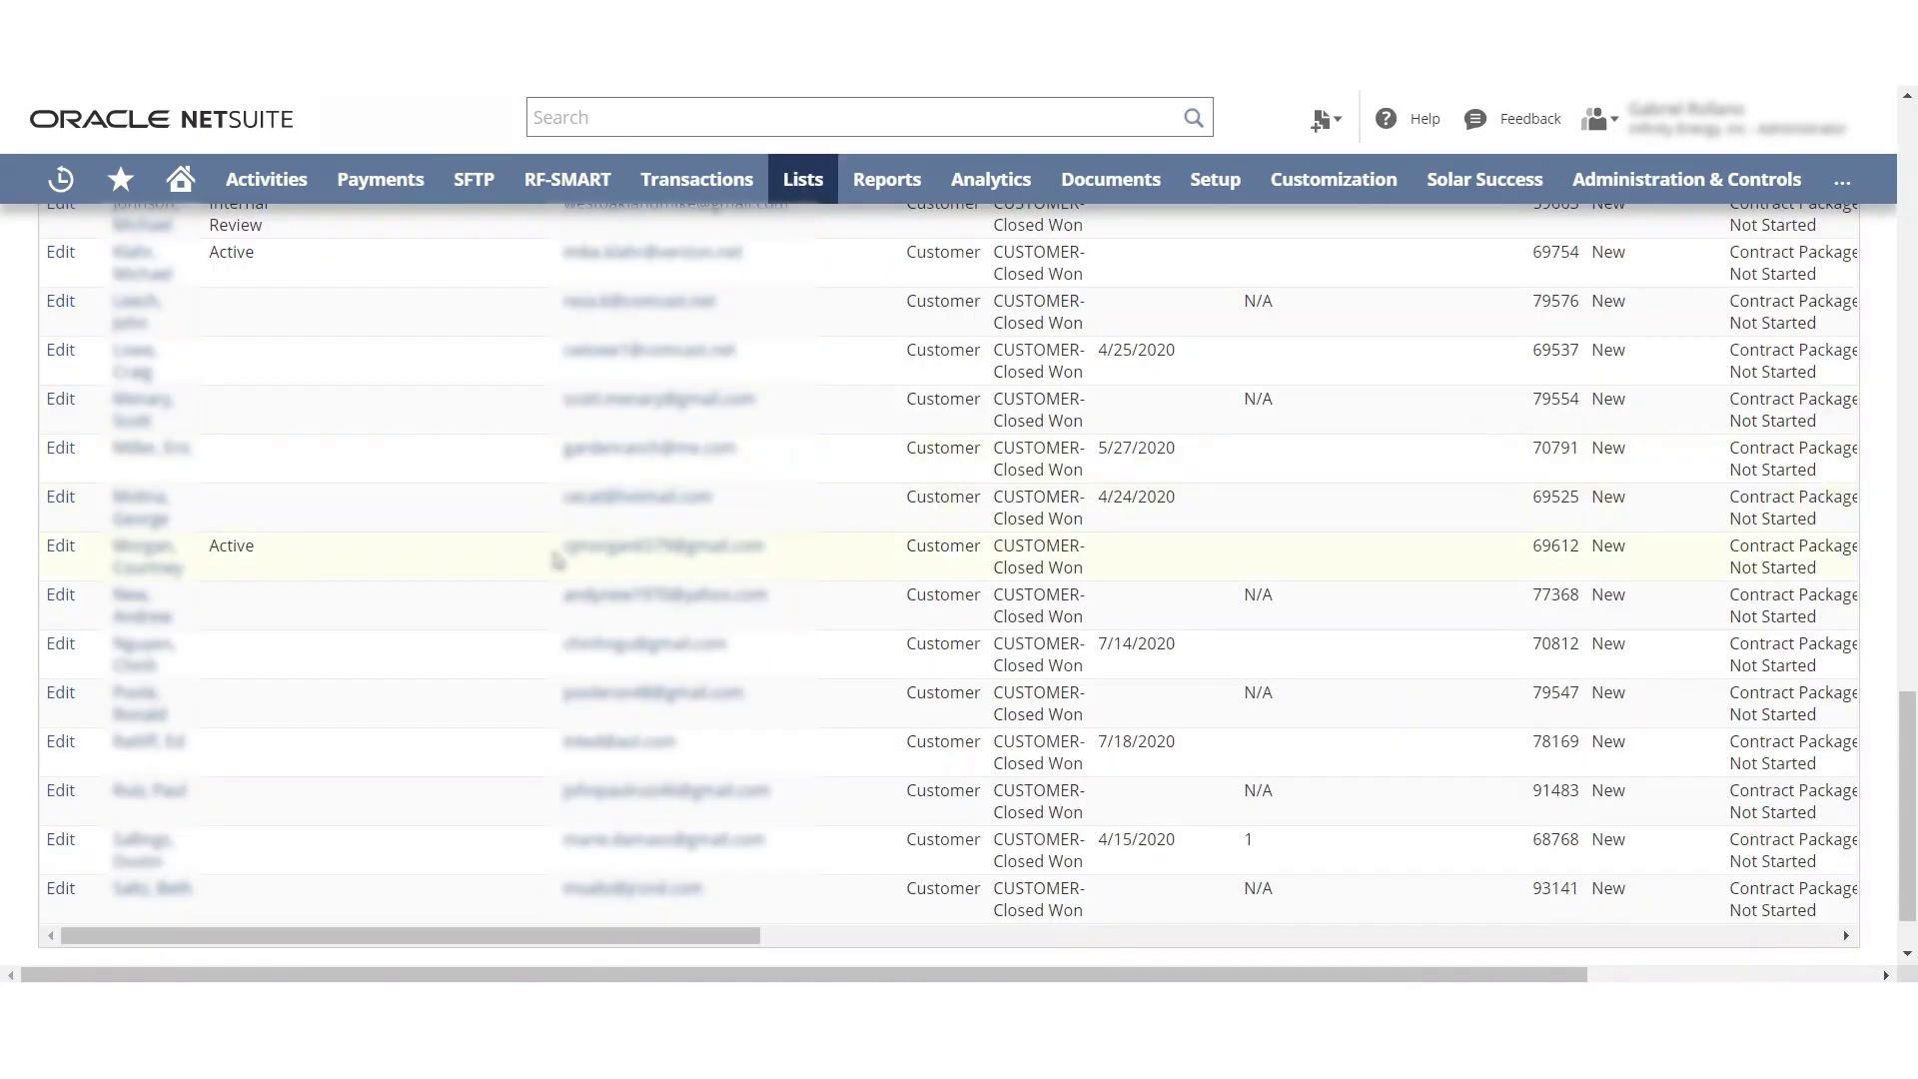
scroll(340, 530, up, 6)
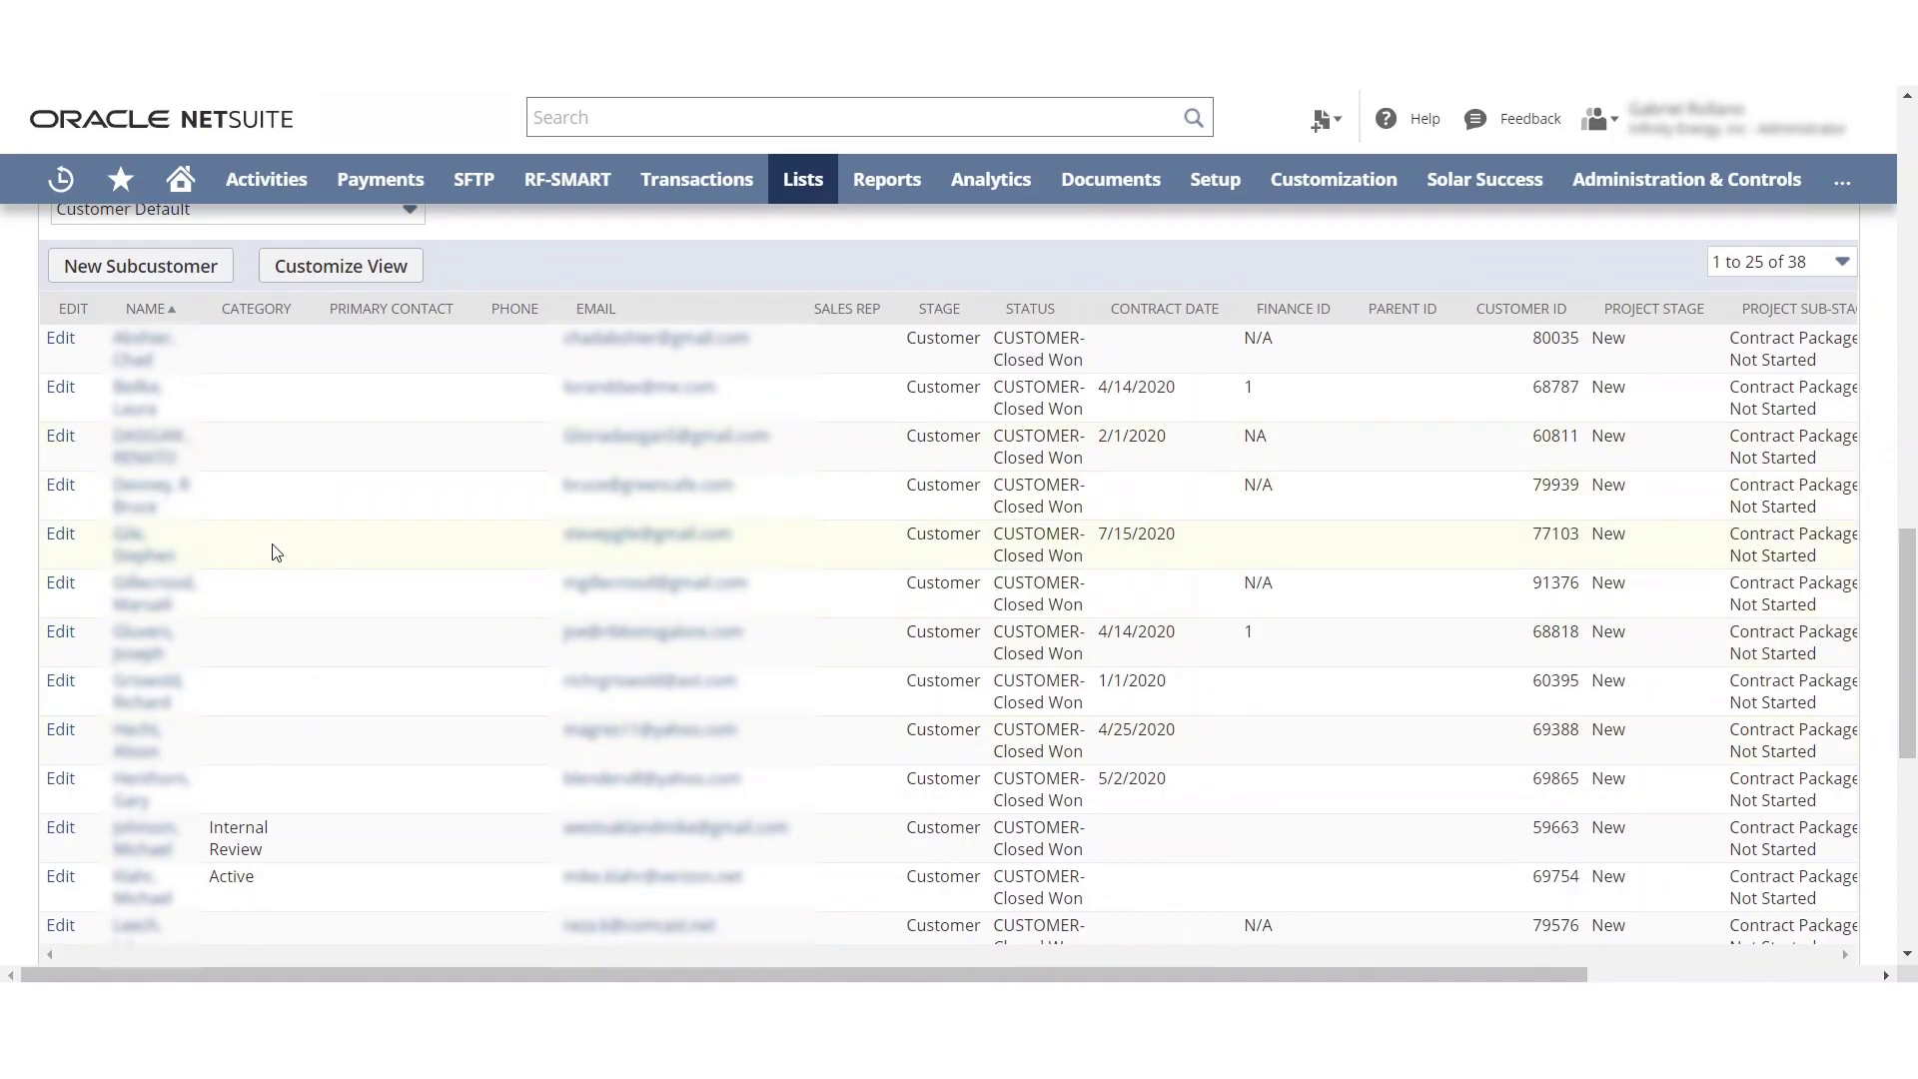
scroll(316, 524, up, 1)
scroll(316, 524, up, 2)
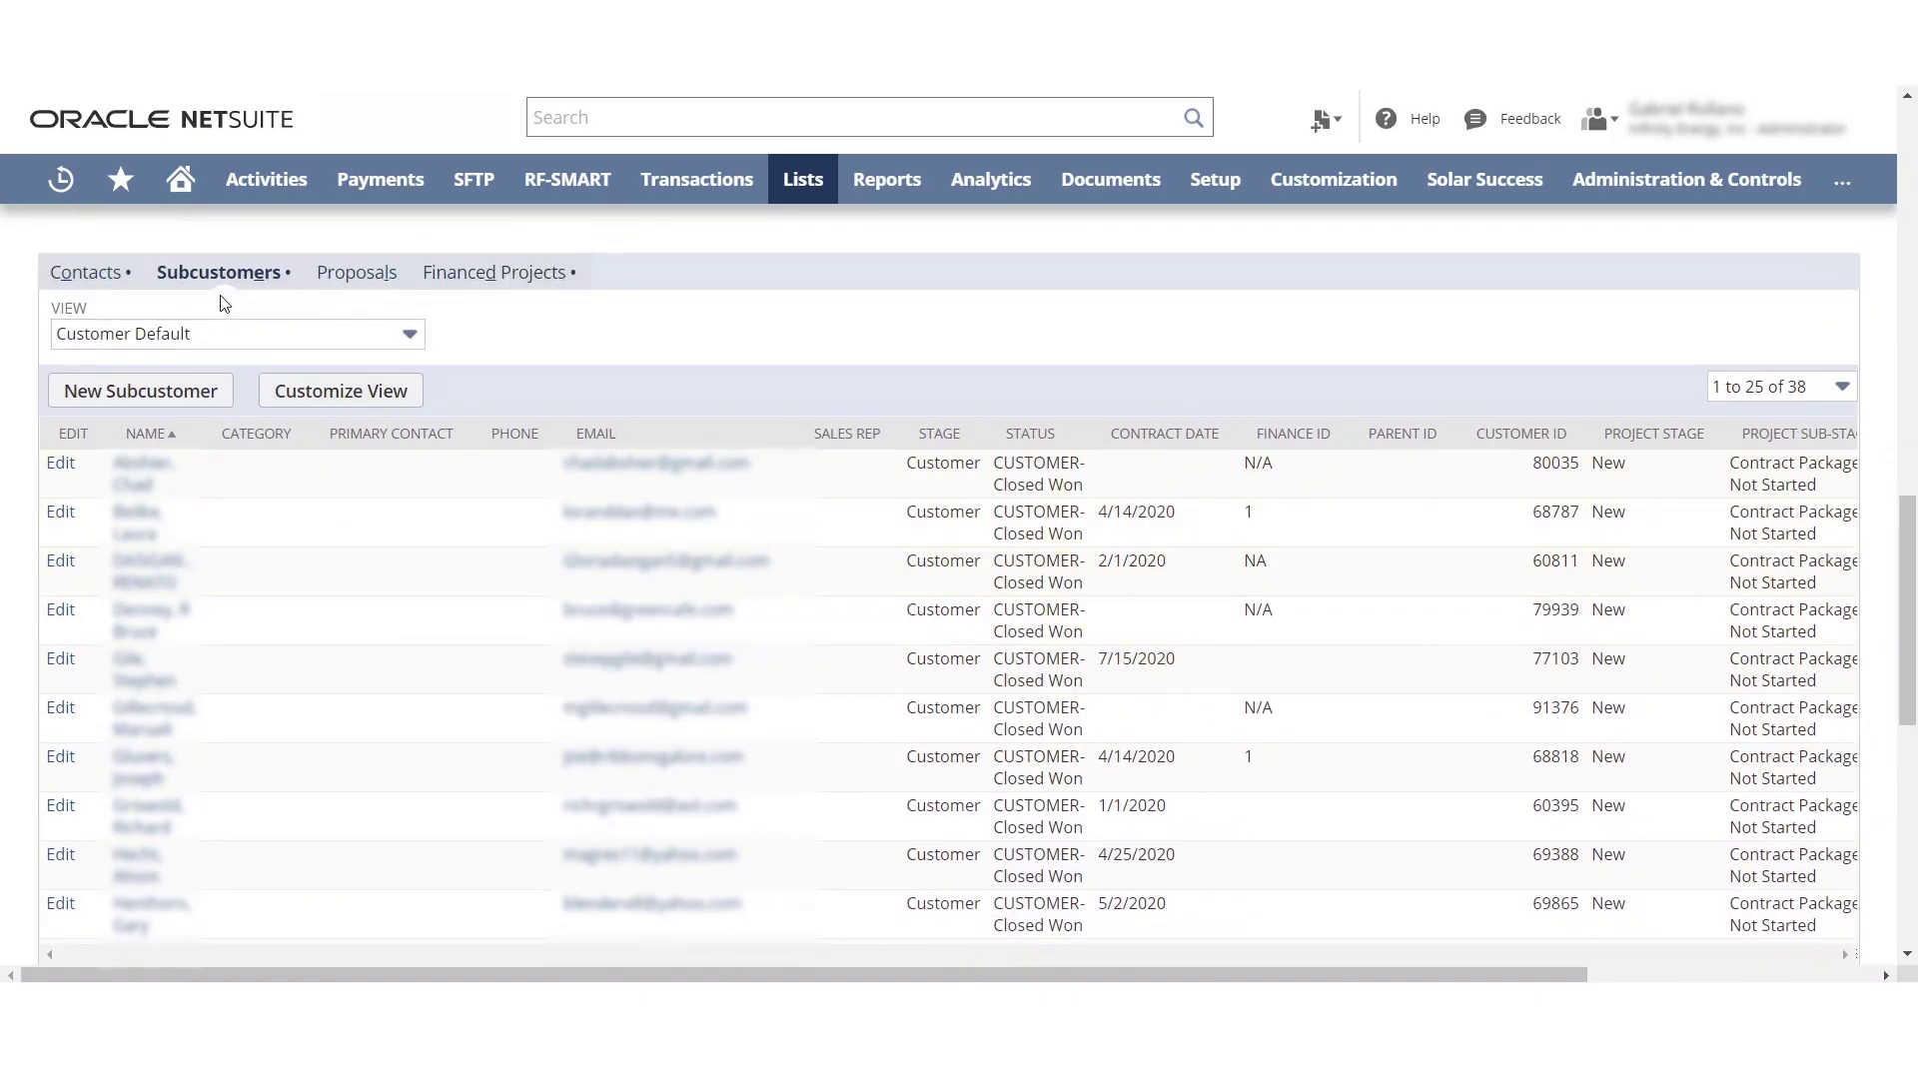
scroll(217, 651, down, 5)
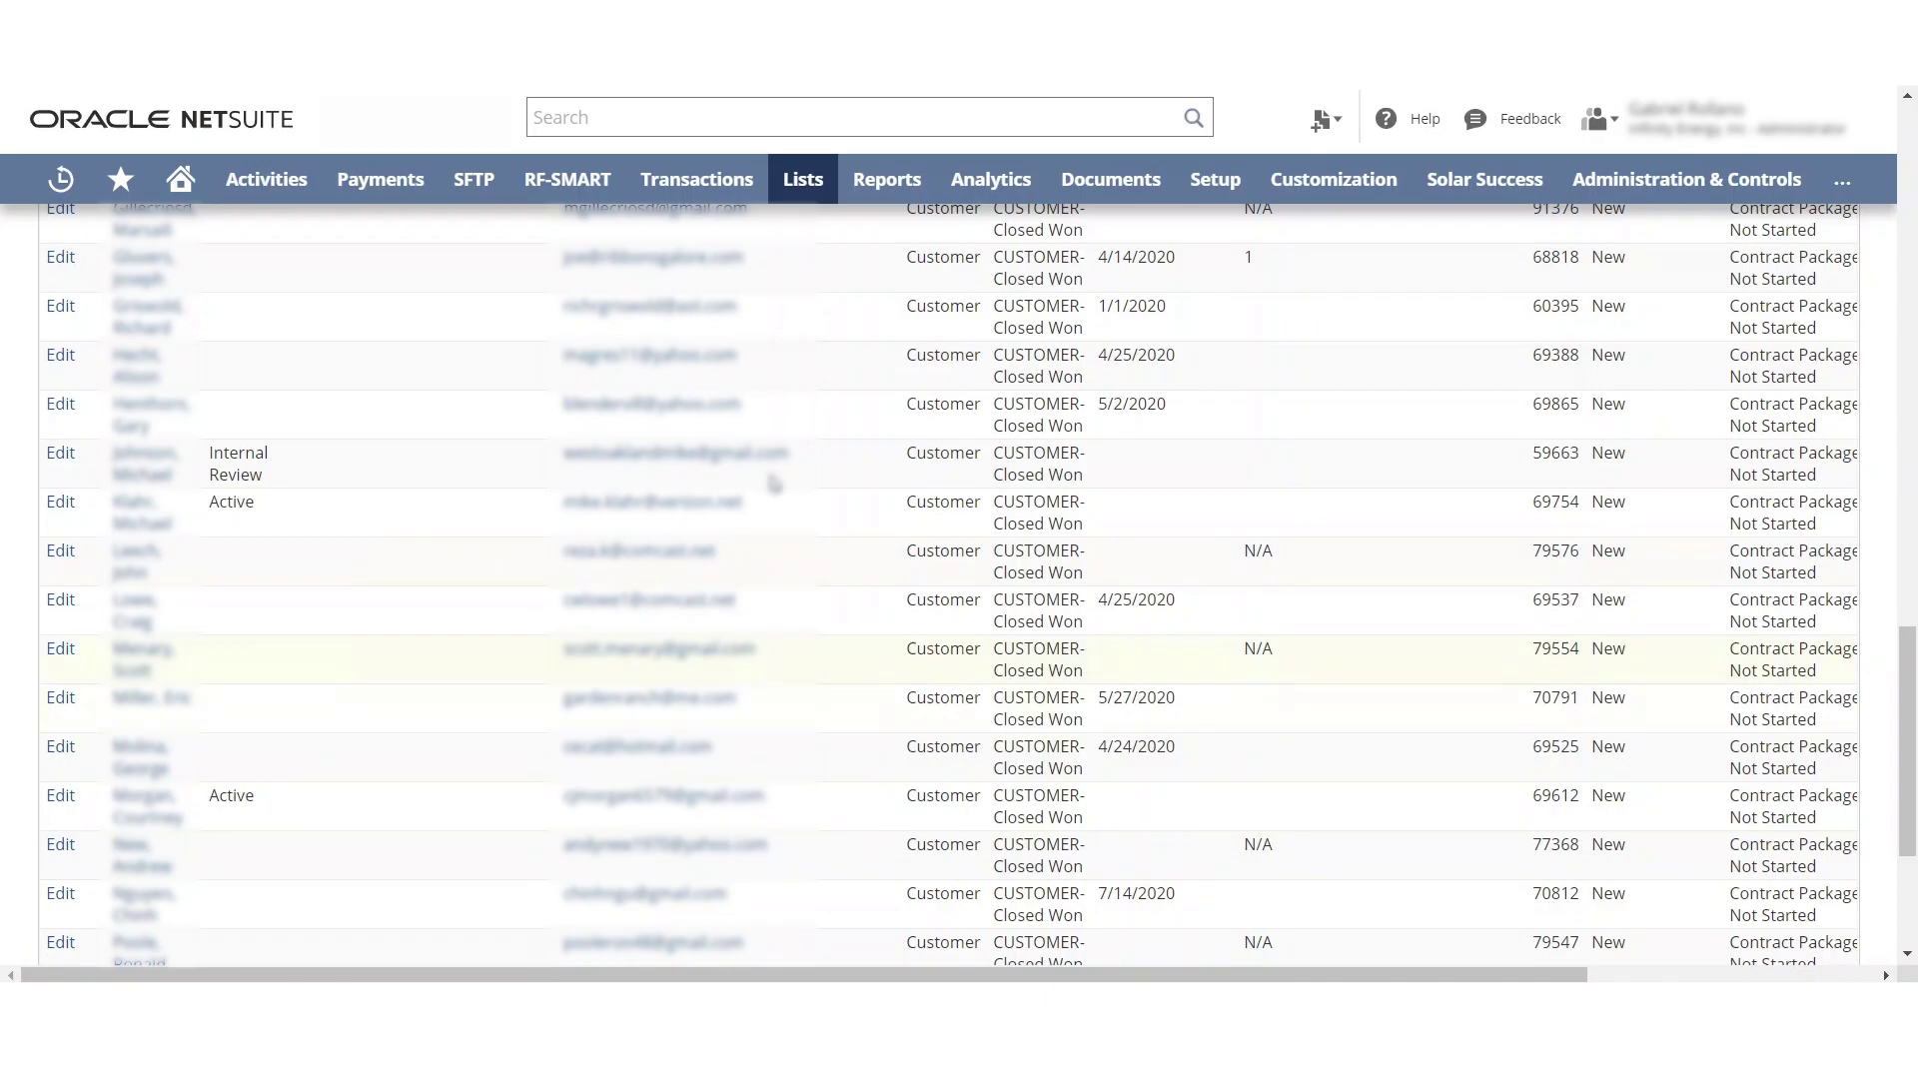
Go back through IF1492 and IF1476 to the Item Fulfillments list.
key(alt+Left)
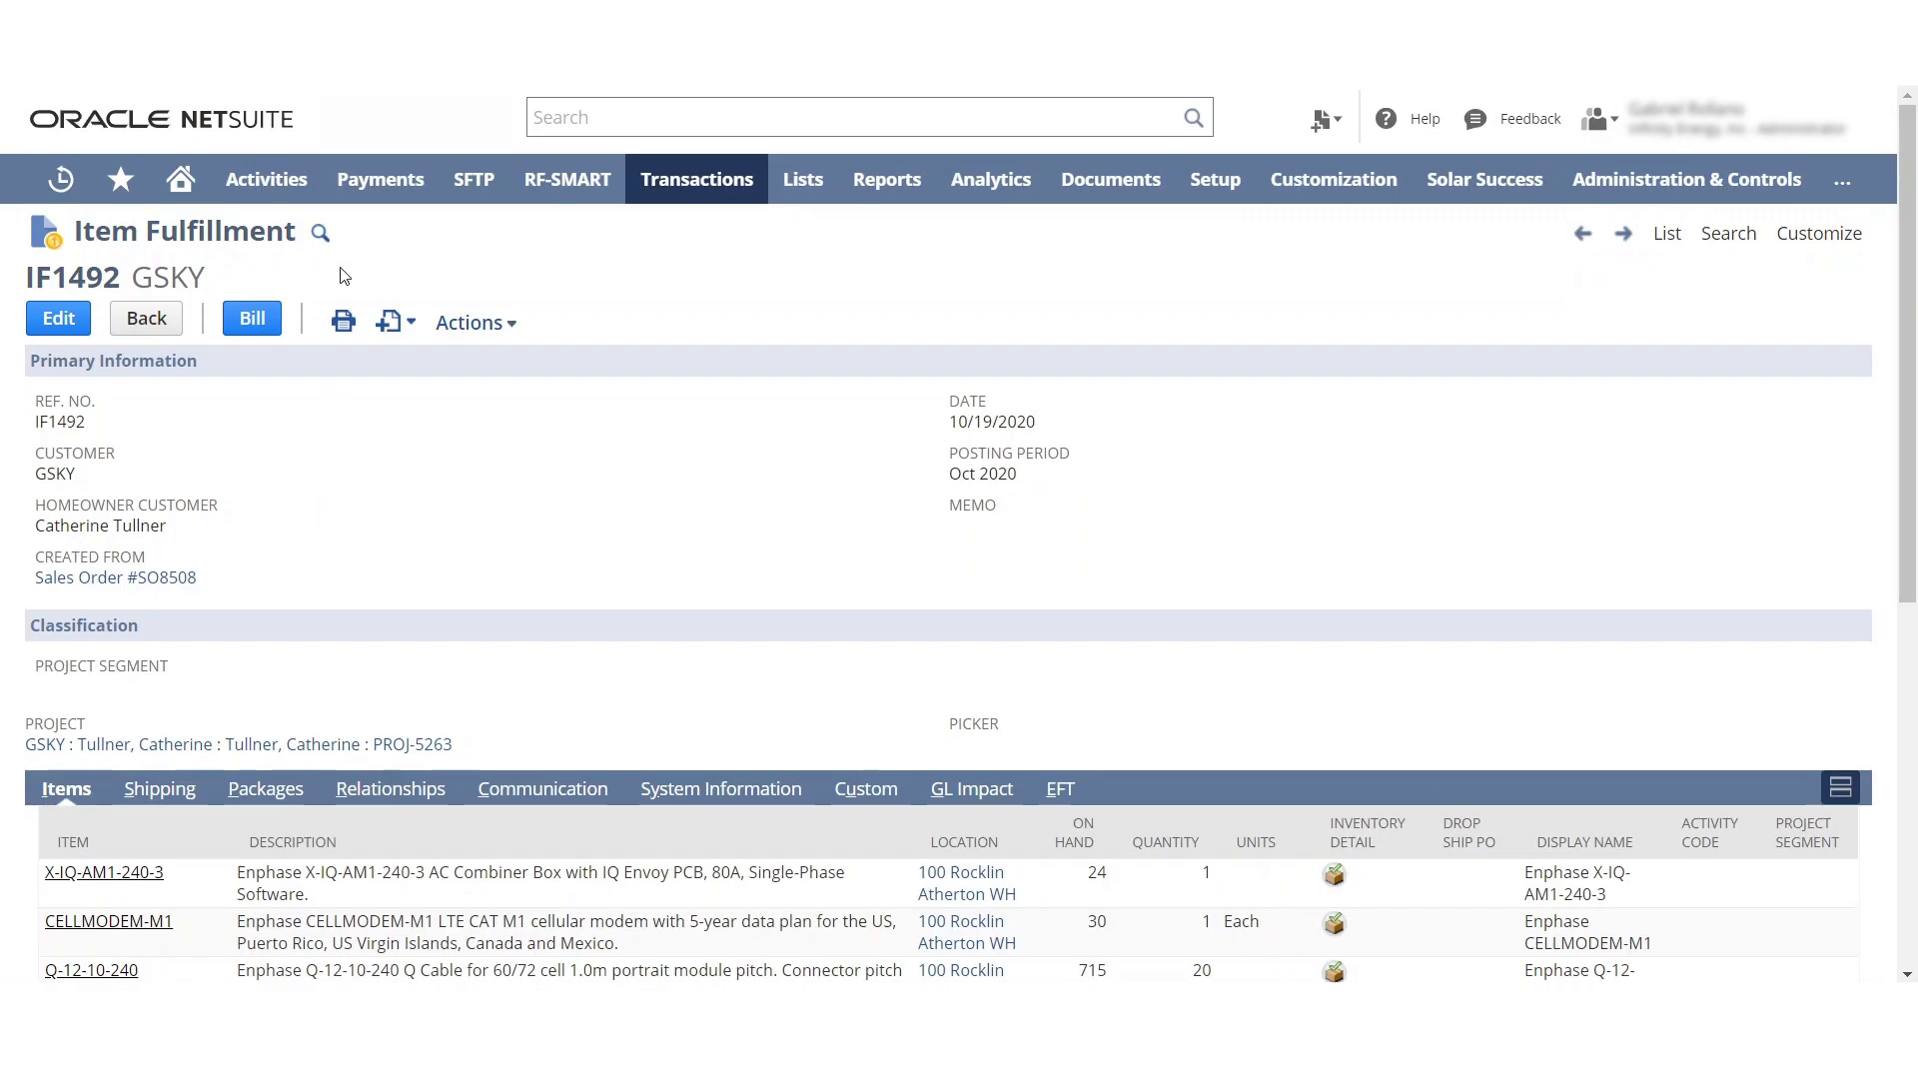
key(alt+Left)
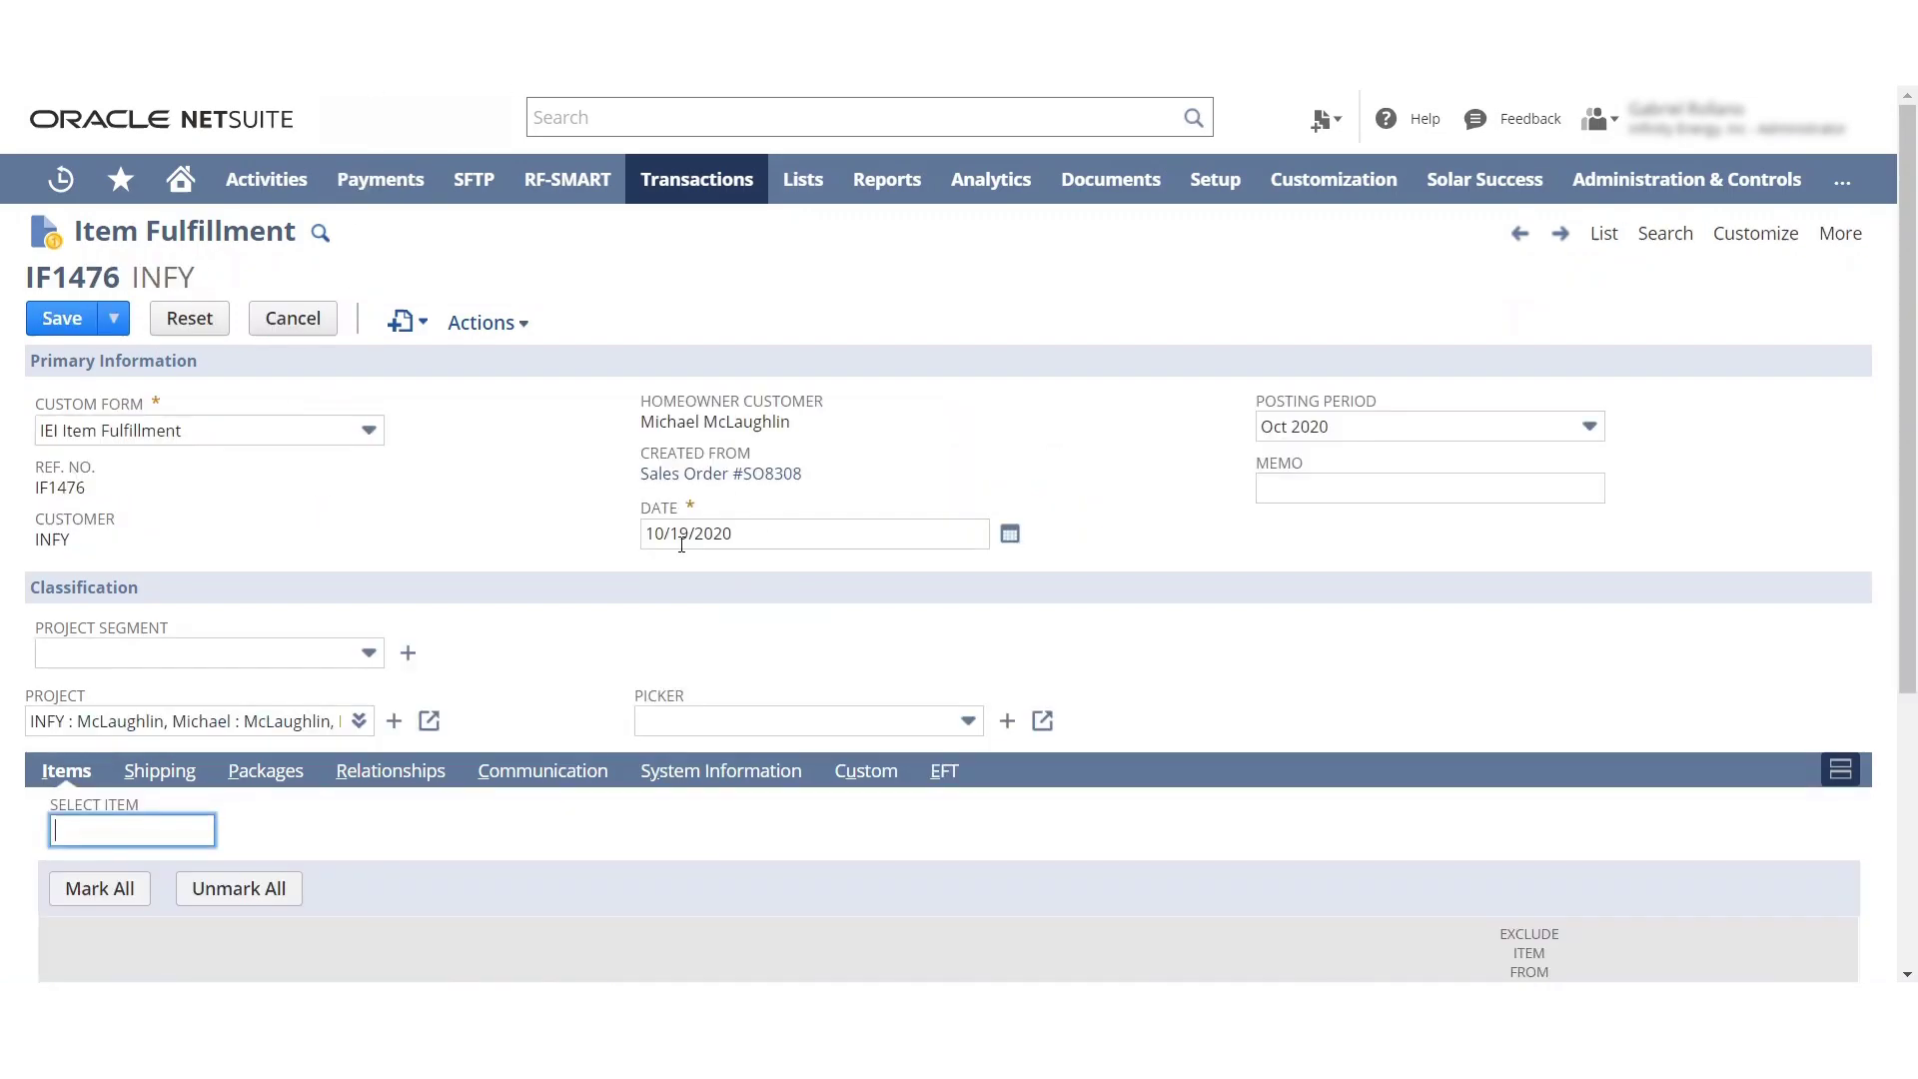
key(alt+Left)
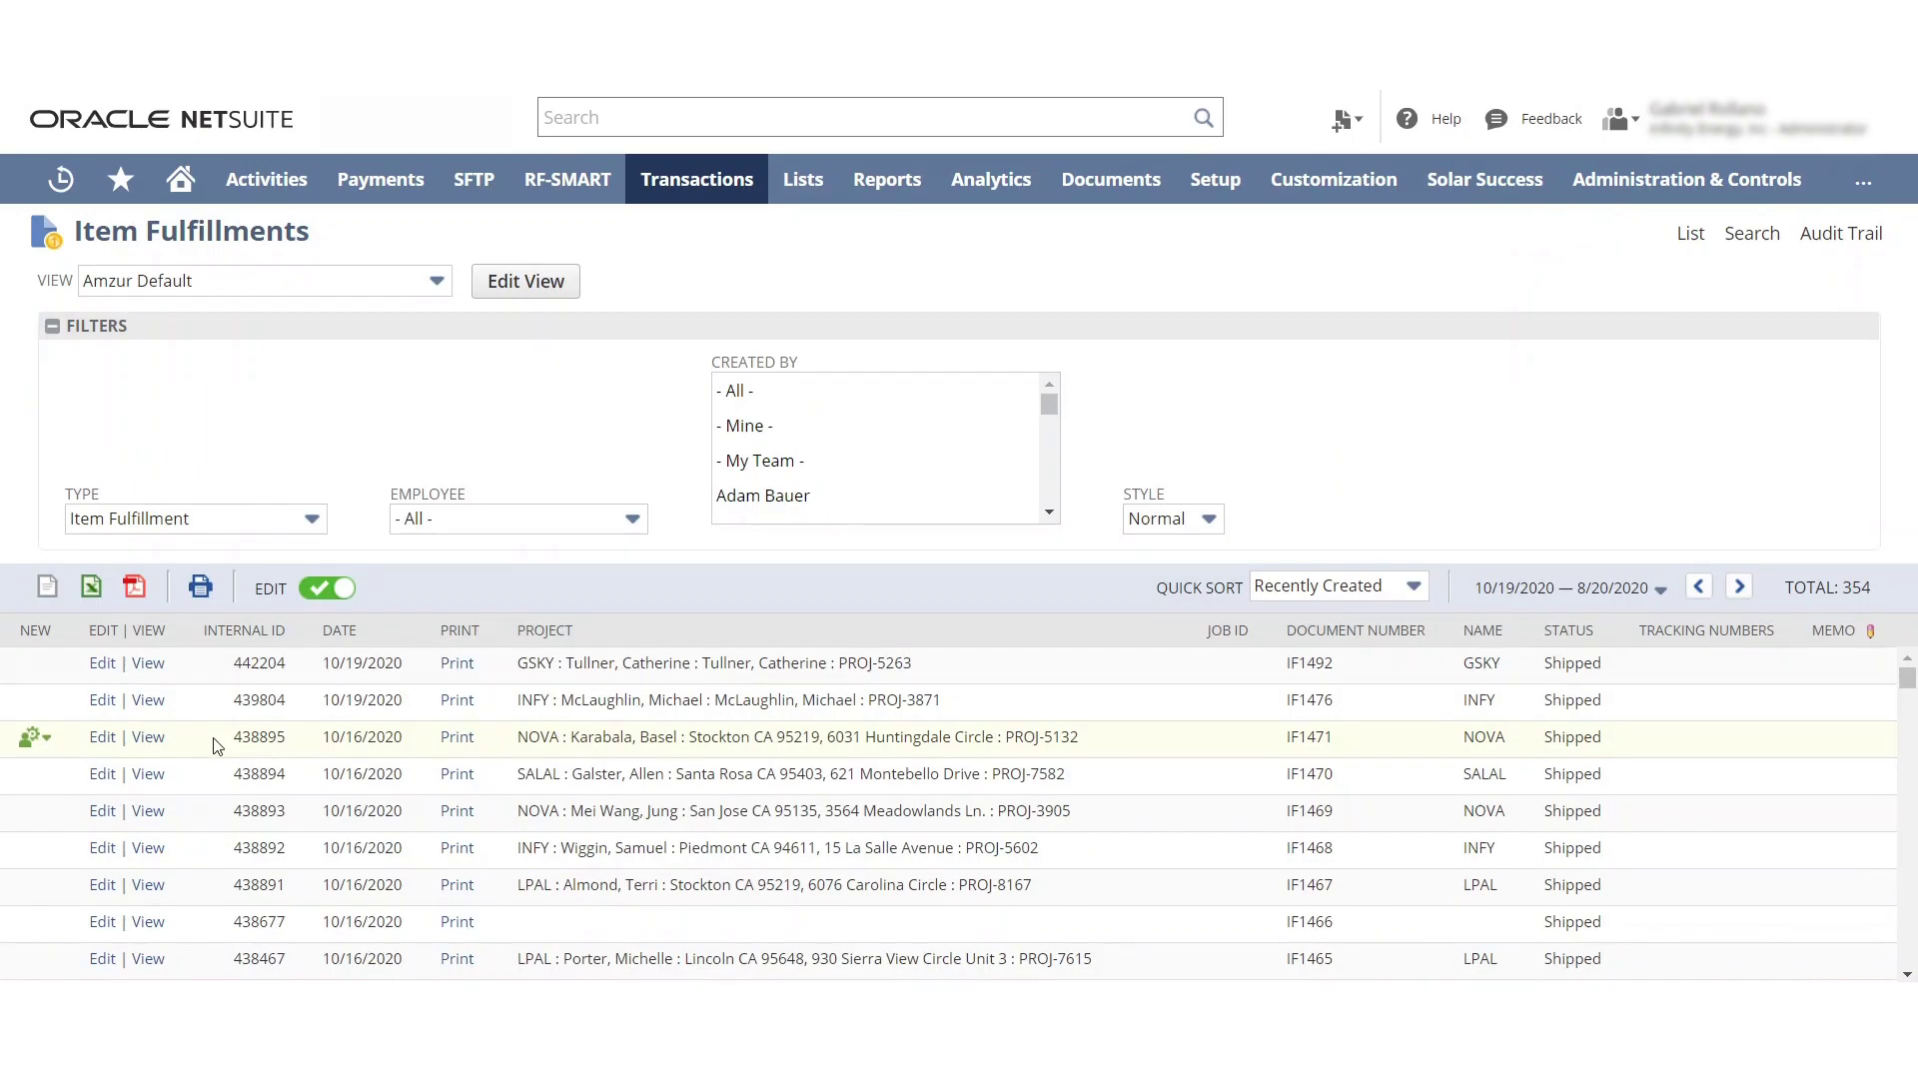
Edit NOVA fulfillment IF1471 and set its Custom Form to IEI Item Fulfillment.
click(734, 736)
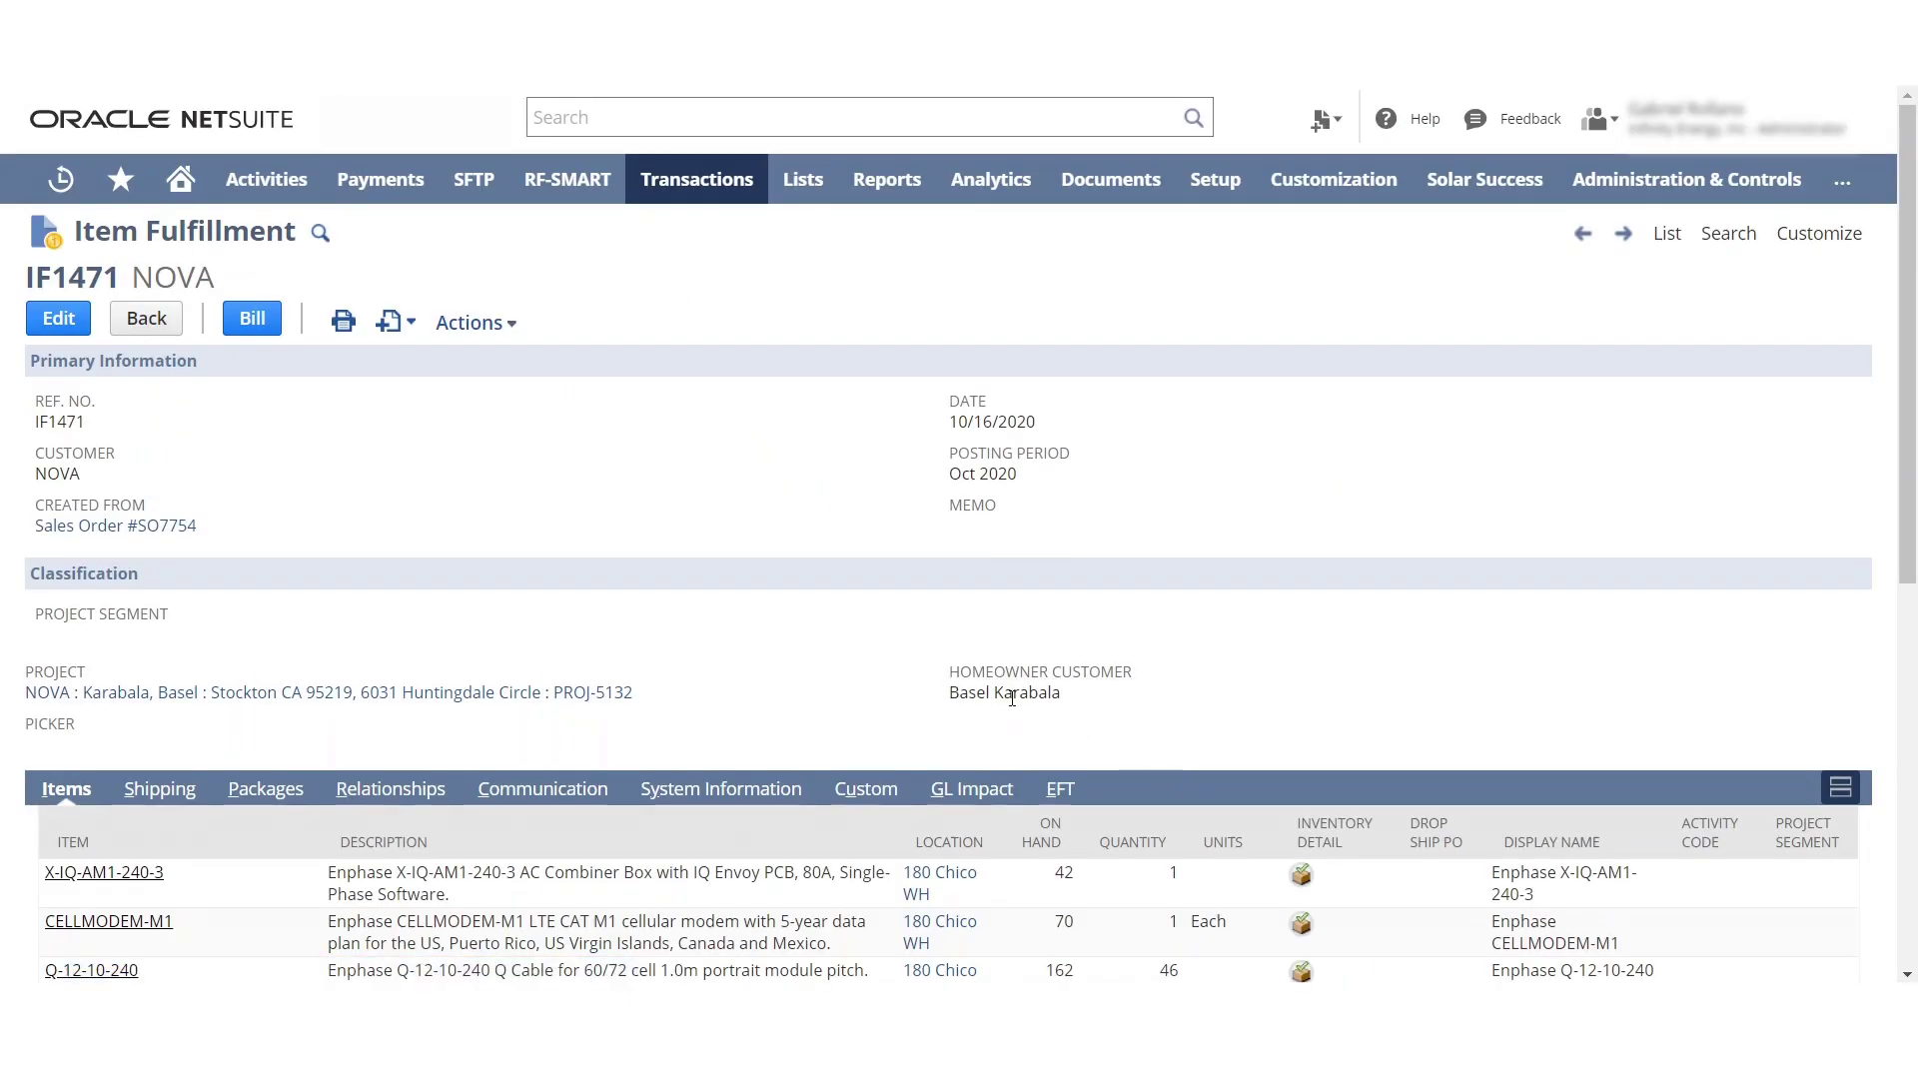
click(80, 326)
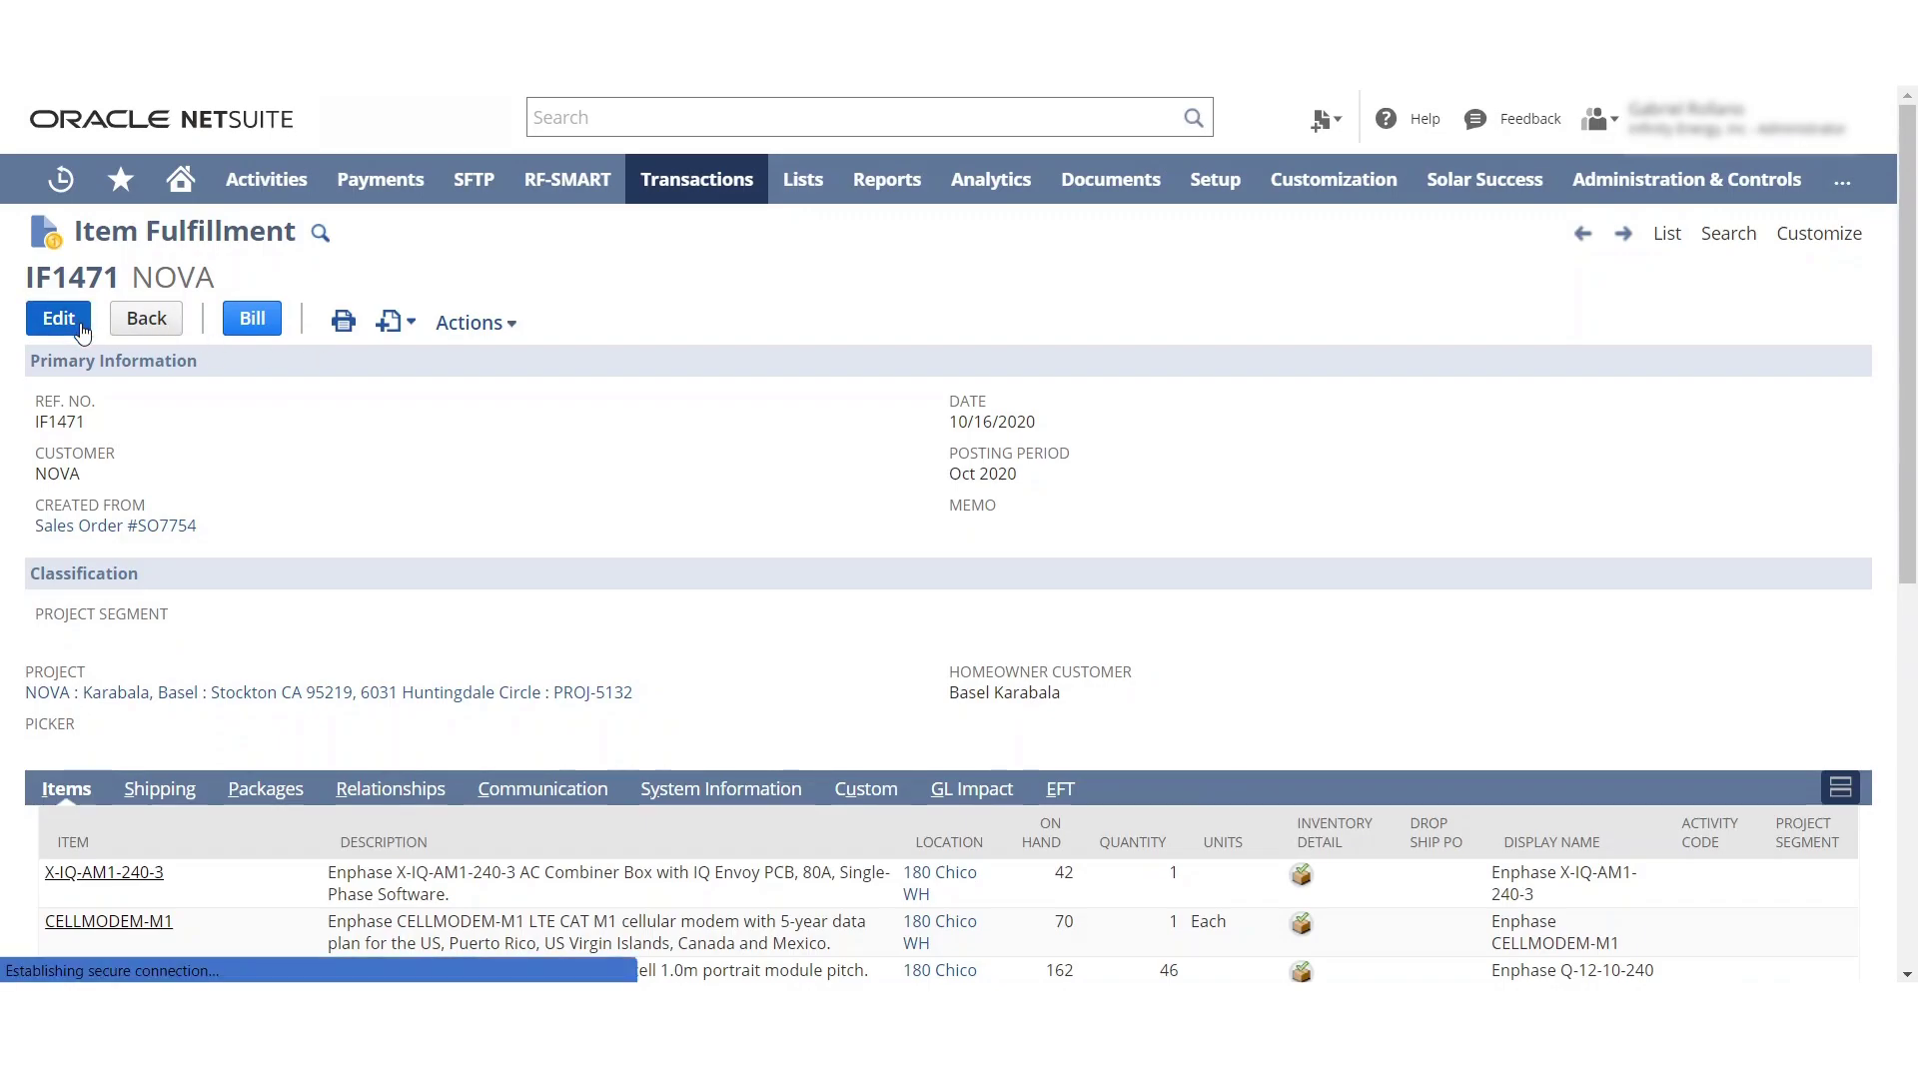
click(226, 431)
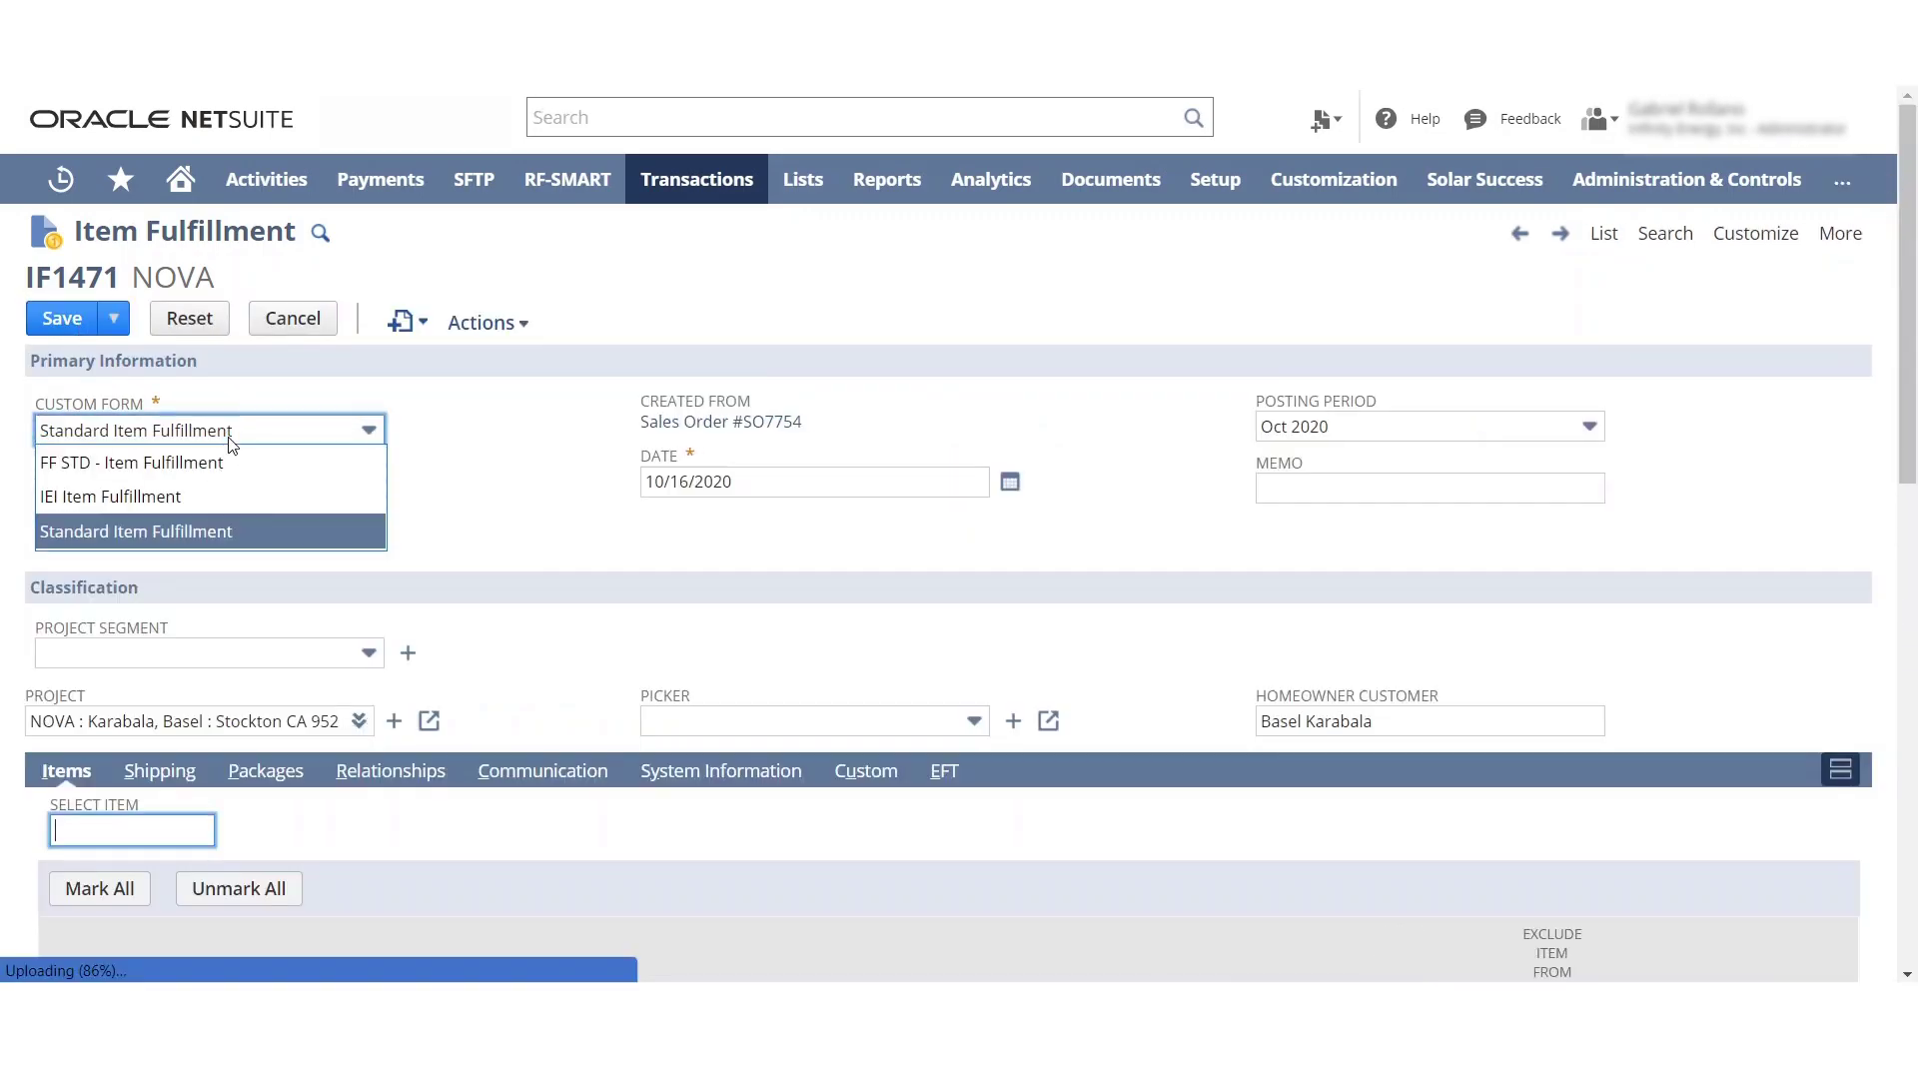
click(159, 500)
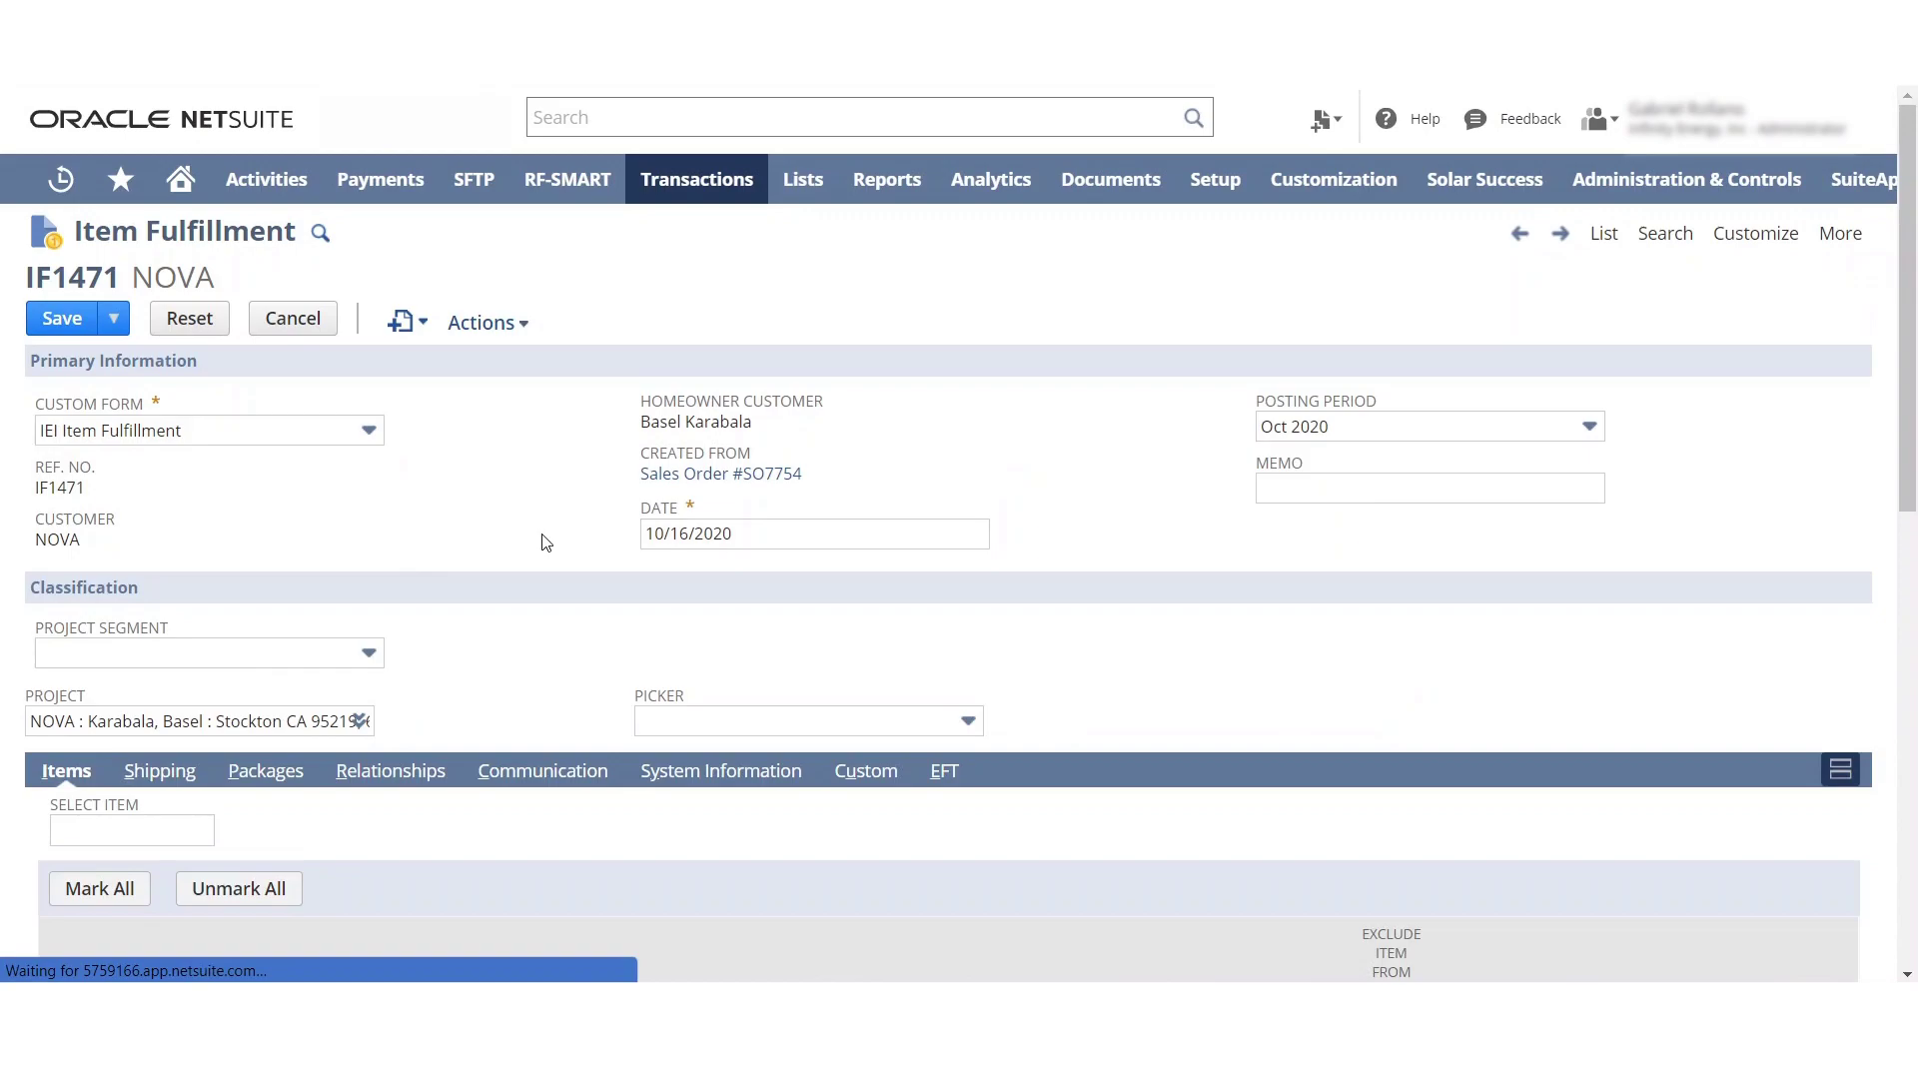